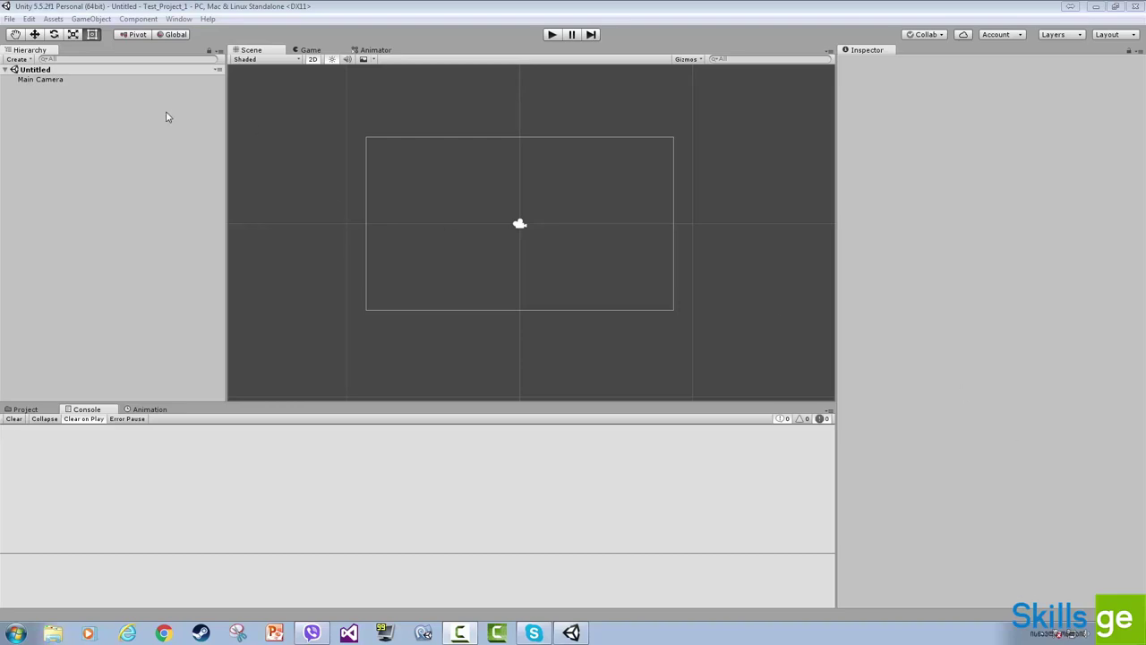
Step: Examine the Main Camera's components and leave nothing selected
{"action": "left_click", "coordinate": [24, 80]}
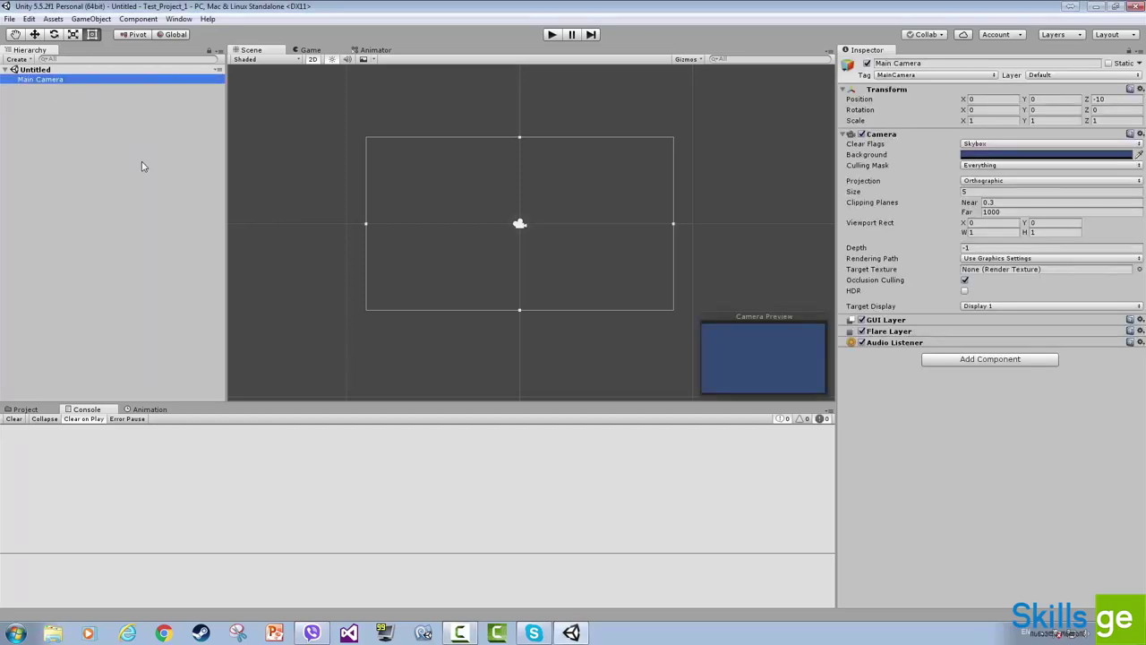
{"action": "left_click", "coordinate": [62, 120]}
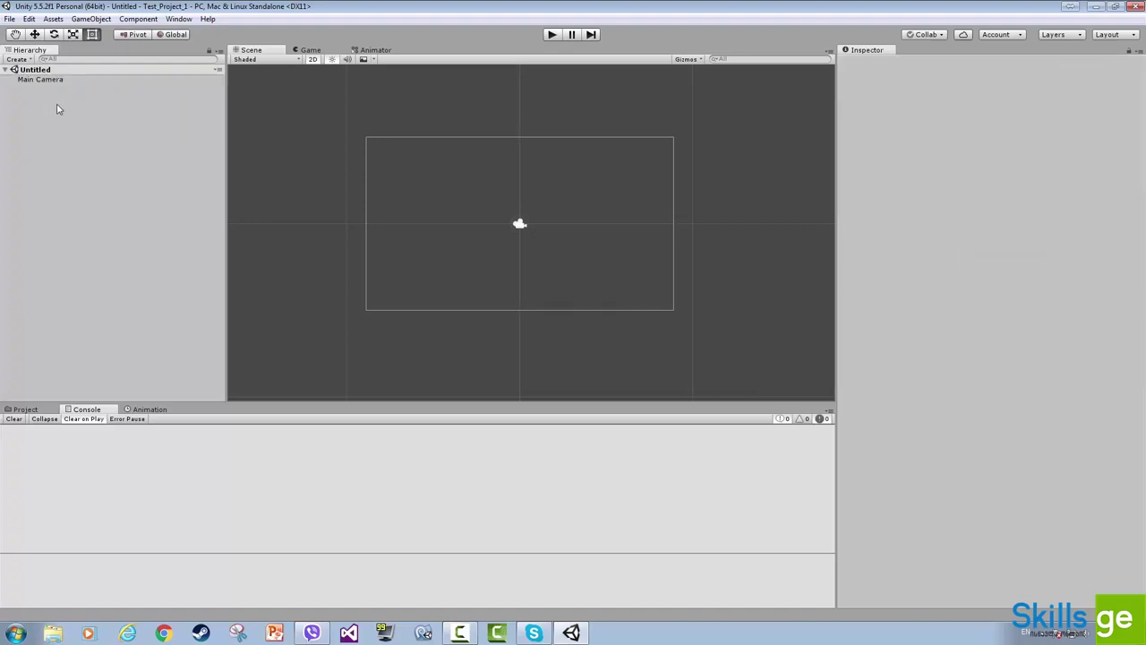
{"action": "left_click", "coordinate": [49, 81]}
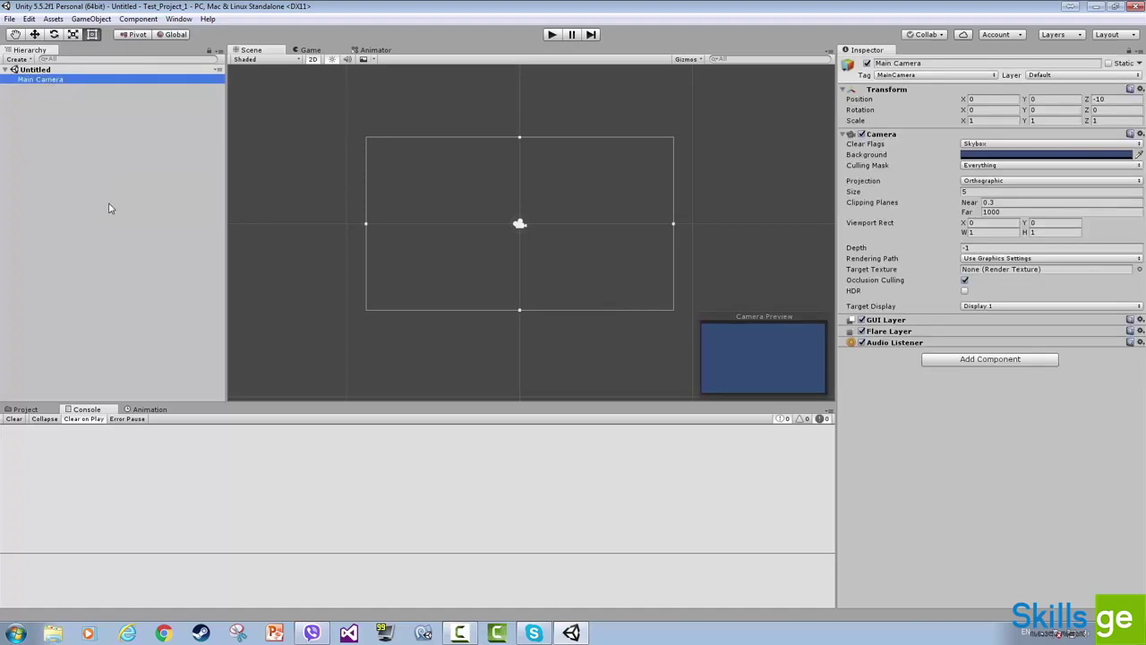
{"action": "left_click", "coordinate": [62, 150]}
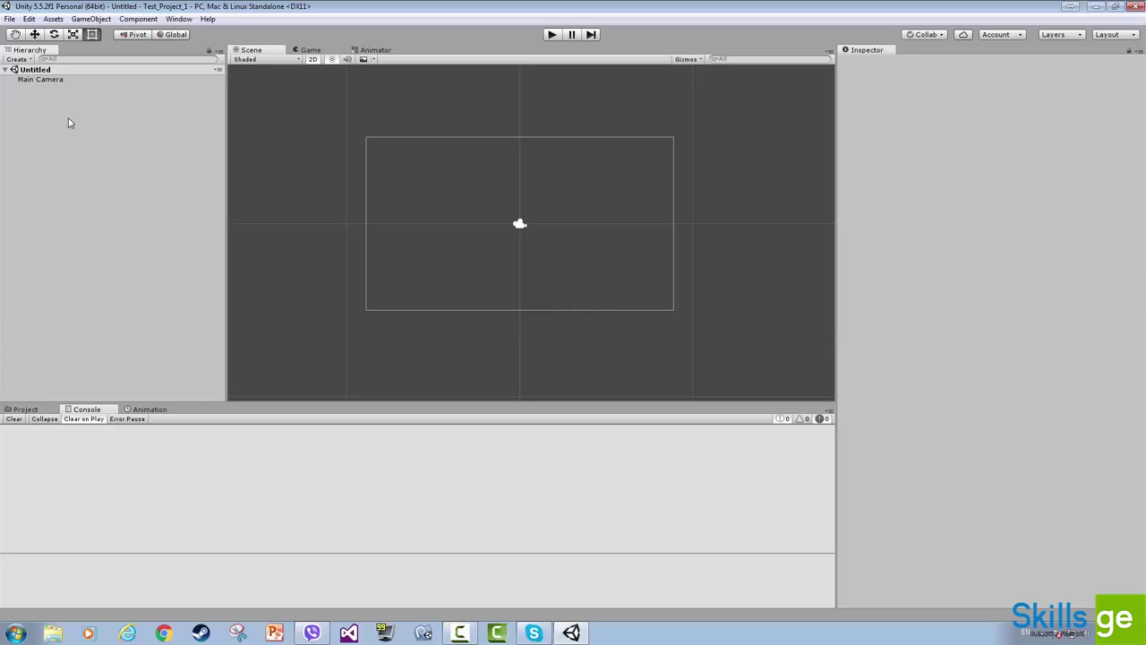
Step: Create an empty game object and move it to about X -1.24, Y 1.17 in the scene
{"action": "right_click", "coordinate": [42, 125]}
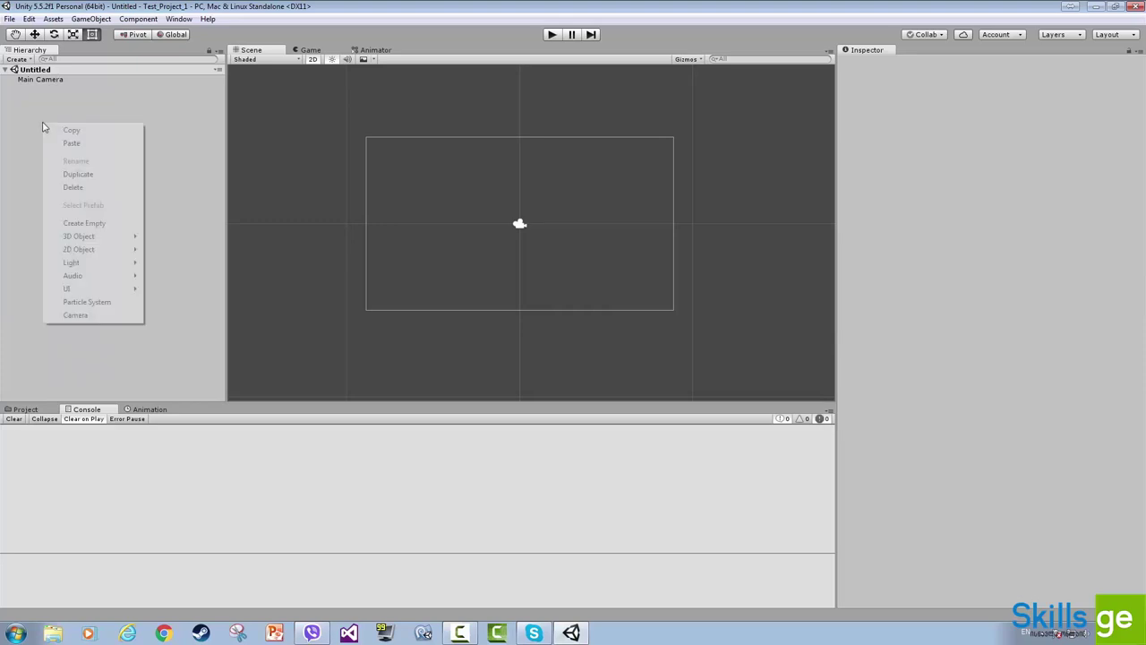
{"action": "left_click", "coordinate": [90, 223]}
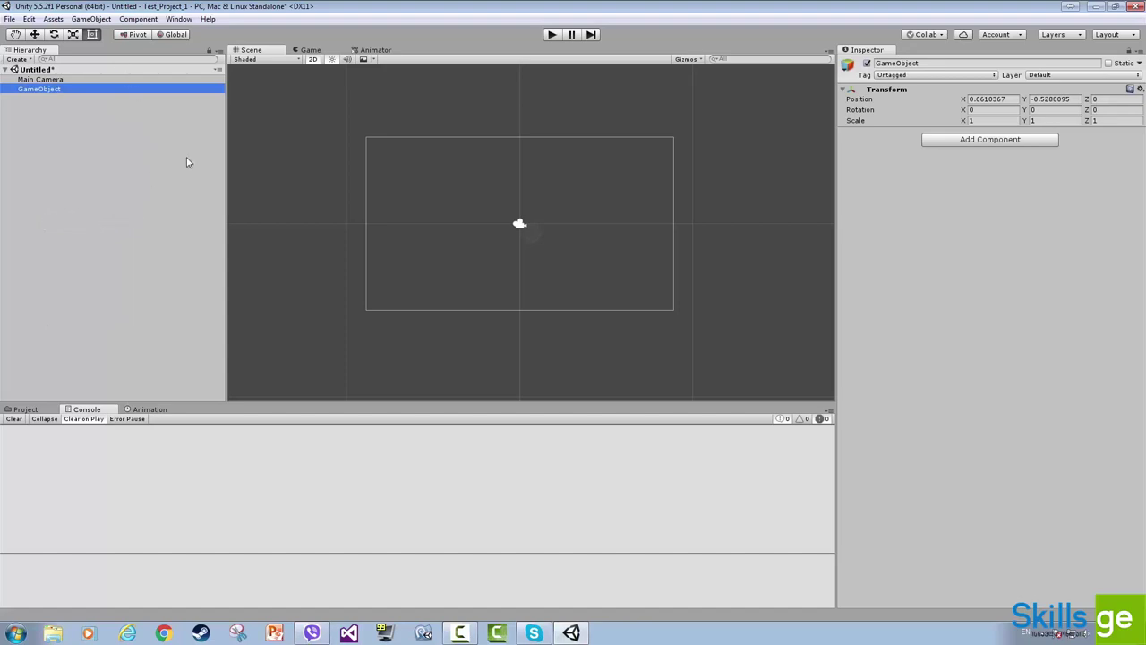
{"action": "left_click", "coordinate": [32, 93], "text": "ctrl"}
{"action": "left_click", "coordinate": [39, 93]}
{"action": "key", "text": "w"}
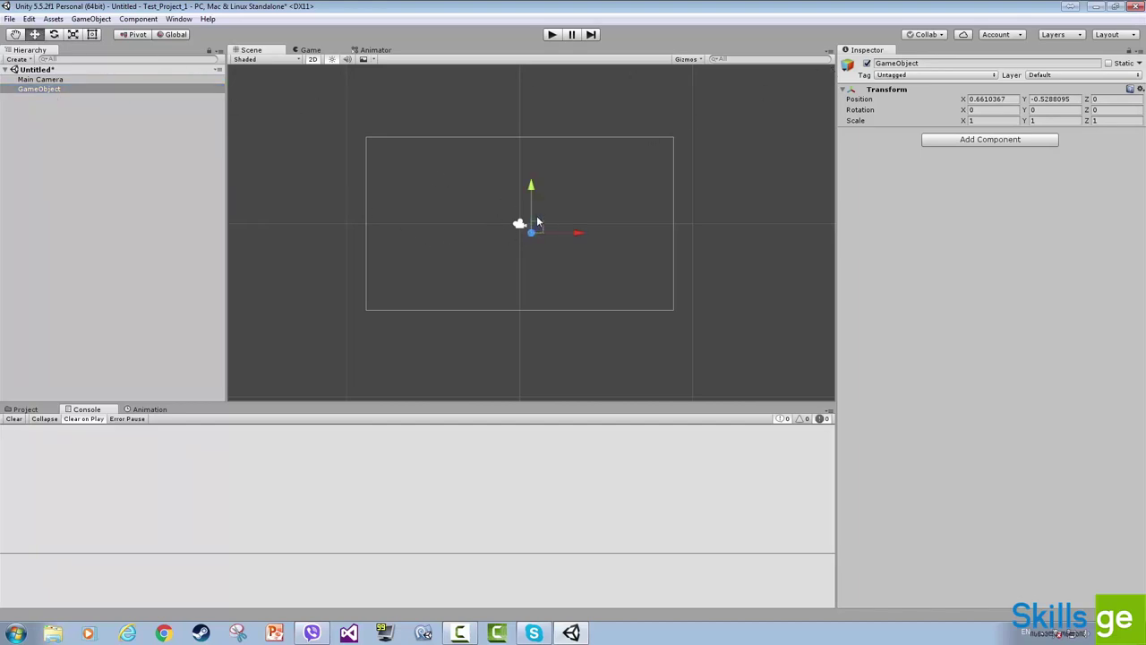
{"action": "left_click_drag", "start_coordinate": [536, 225], "coordinate": [488, 190]}
{"action": "scroll", "coordinate": [488, 190], "scroll_direction": "up", "scroll_amount": 1}
{"action": "scroll", "coordinate": [488, 189], "scroll_direction": "up", "scroll_amount": 1}
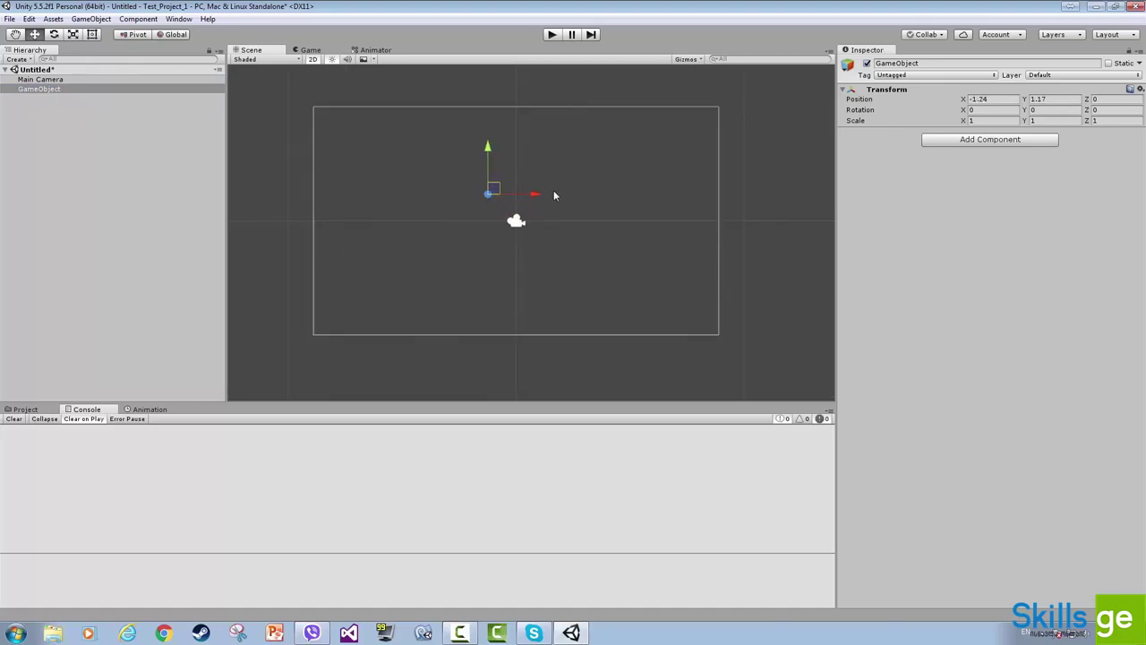
{"action": "scroll", "coordinate": [491, 192], "scroll_direction": "down", "scroll_amount": 1}
{"action": "scroll", "coordinate": [495, 199], "scroll_direction": "up", "scroll_amount": 1}
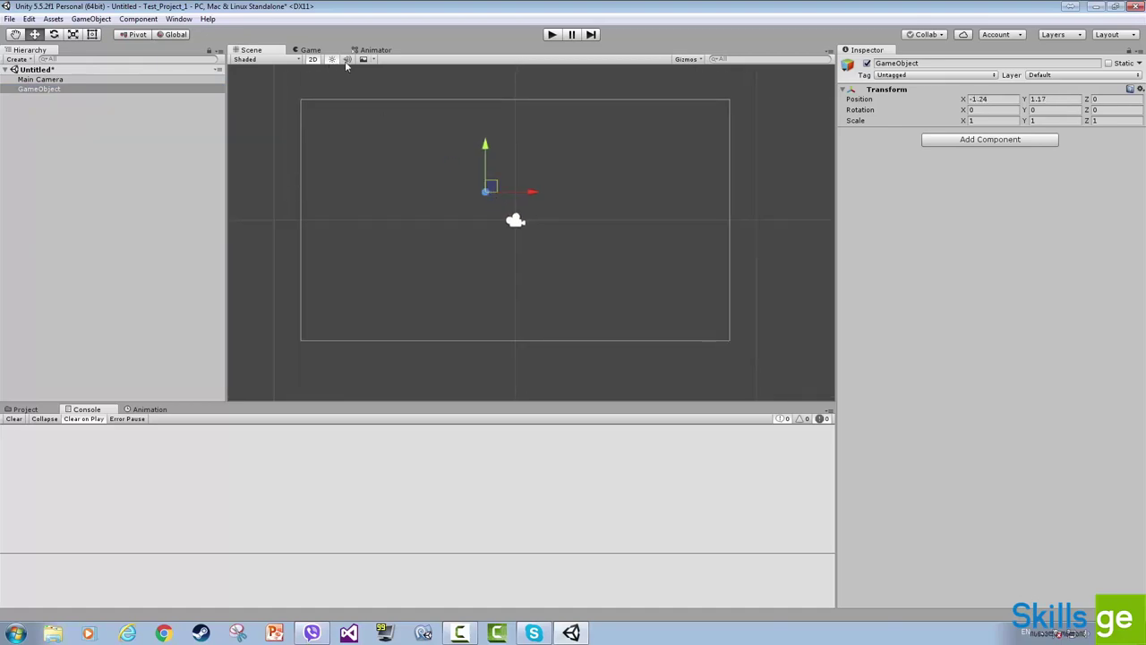
Step: Check the Game view and move the empty object to about X -1.74, Y 0.85 in the scene
{"action": "left_click", "coordinate": [310, 50]}
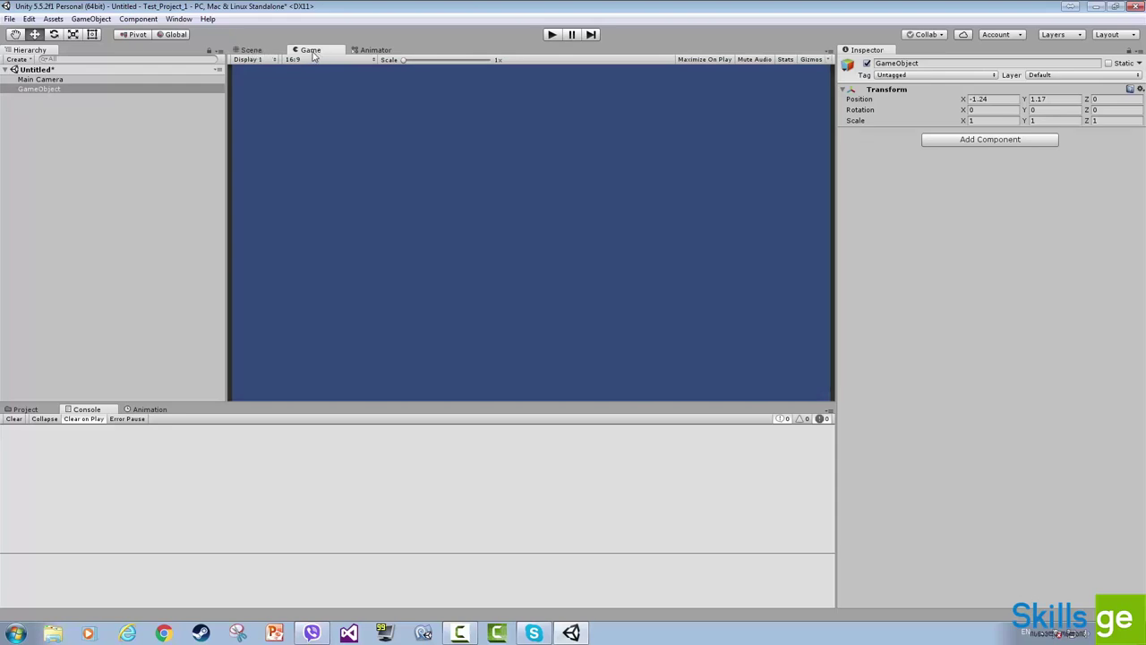
{"action": "left_click", "coordinate": [249, 50]}
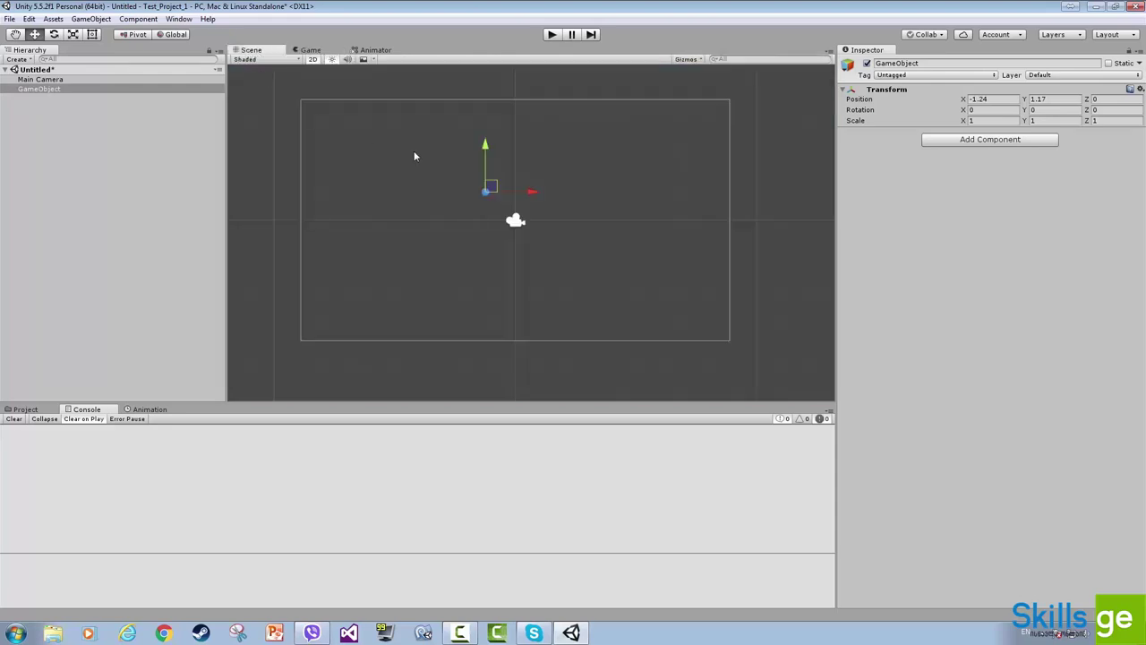
{"action": "left_click_drag", "start_coordinate": [476, 199], "coordinate": [491, 203]}
{"action": "left_click", "coordinate": [134, 157]}
{"action": "left_click", "coordinate": [41, 90]}
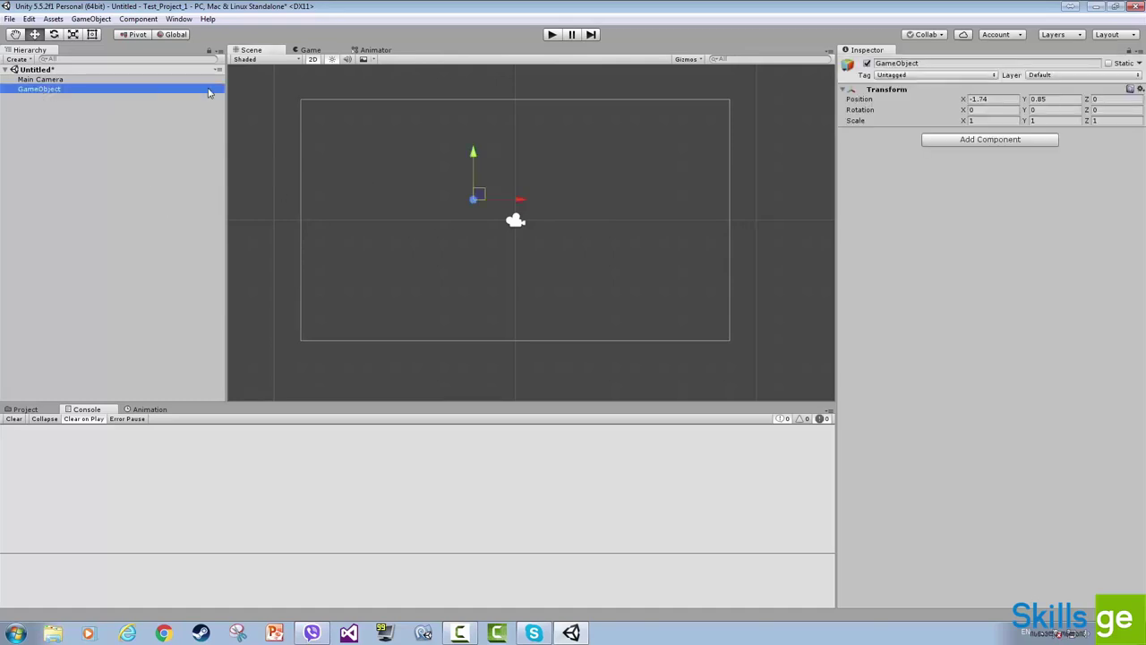
Step: Rename the empty game object as Obj_1
{"action": "left_click", "coordinate": [49, 97]}
{"action": "left_click", "coordinate": [39, 90]}
{"action": "right_click", "coordinate": [41, 91]}
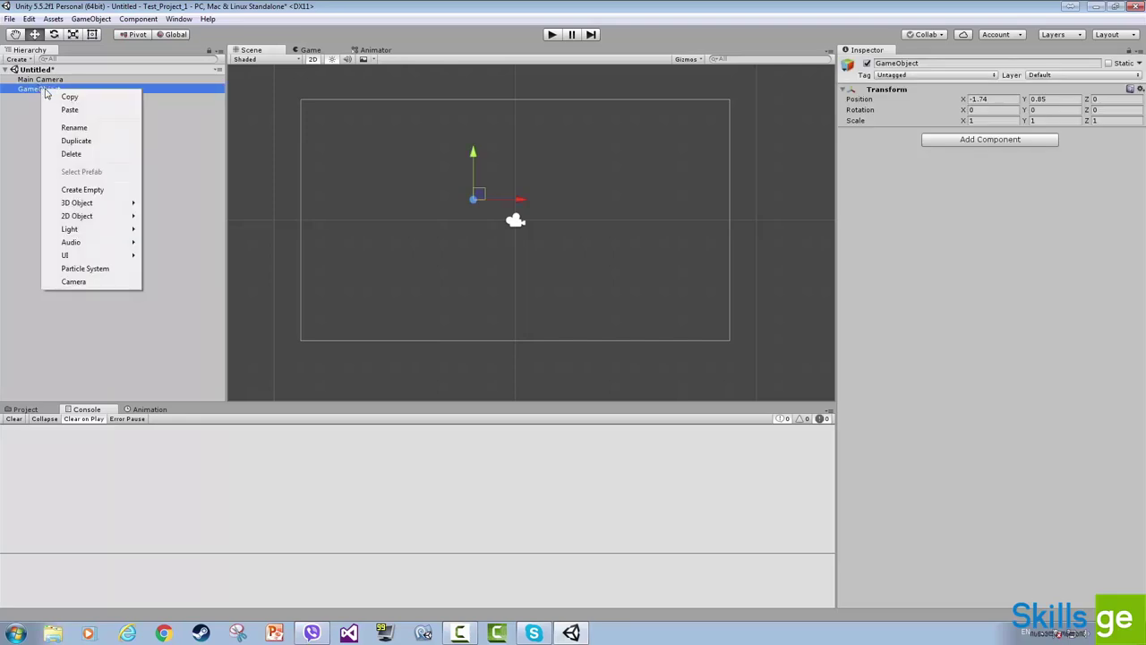
{"action": "left_click", "coordinate": [75, 127]}
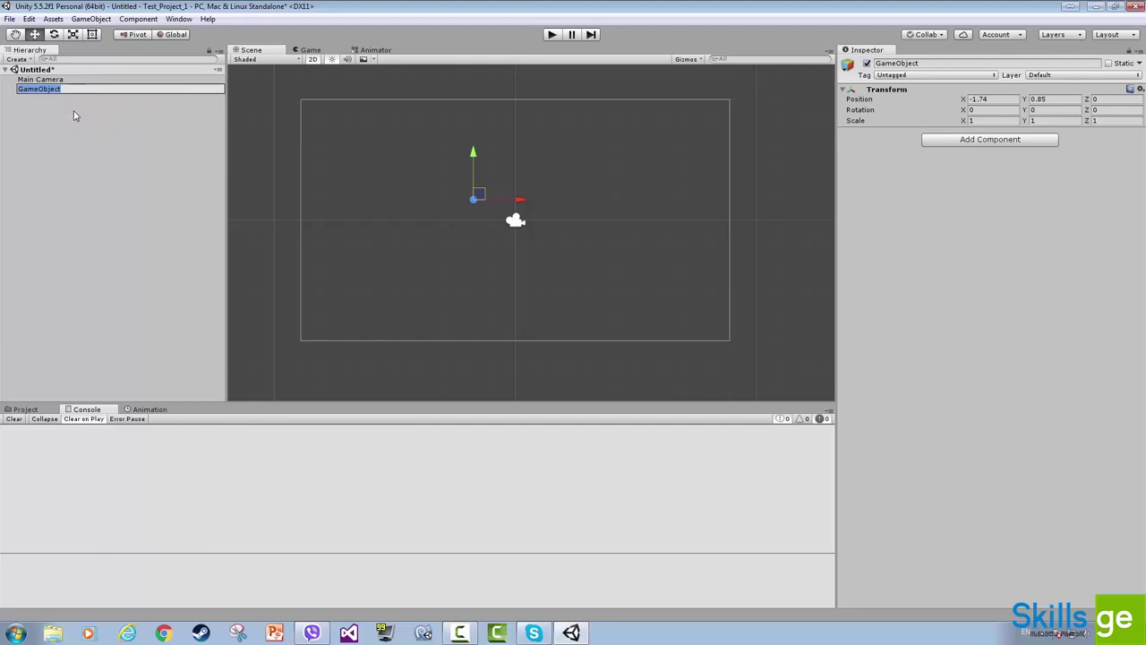
{"action": "type", "text": "Obj_1"}
{"action": "key", "text": "Return"}
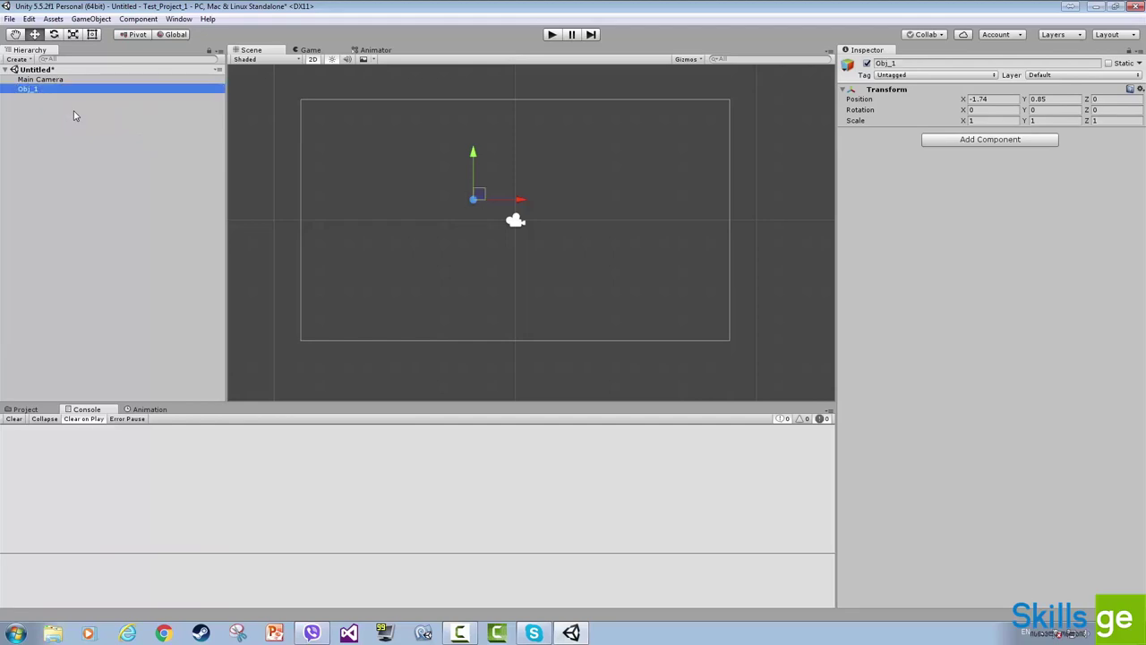
{"action": "left_click", "coordinate": [337, 161]}
{"action": "left_click", "coordinate": [40, 81]}
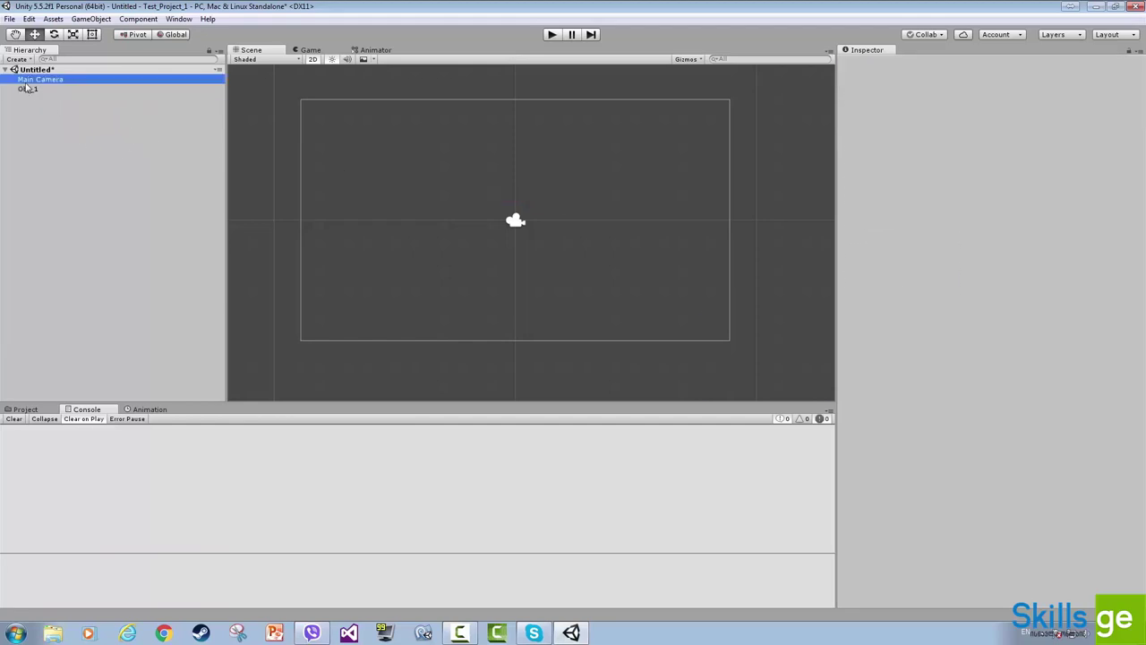
{"action": "left_click", "coordinate": [49, 139]}
{"action": "left_click", "coordinate": [9, 19]}
{"action": "mouse_move", "coordinate": [29, 19]}
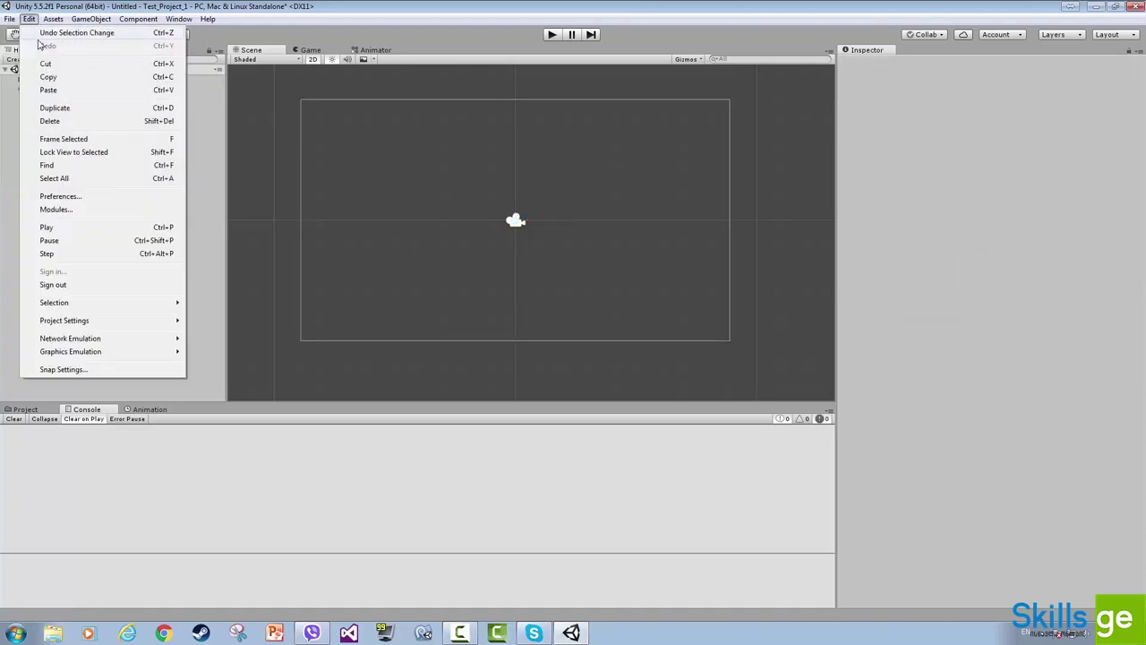
{"action": "left_click", "coordinate": [212, 248]}
Step: Create a second empty game object at the scene's root level and select it
{"action": "right_click", "coordinate": [88, 174]}
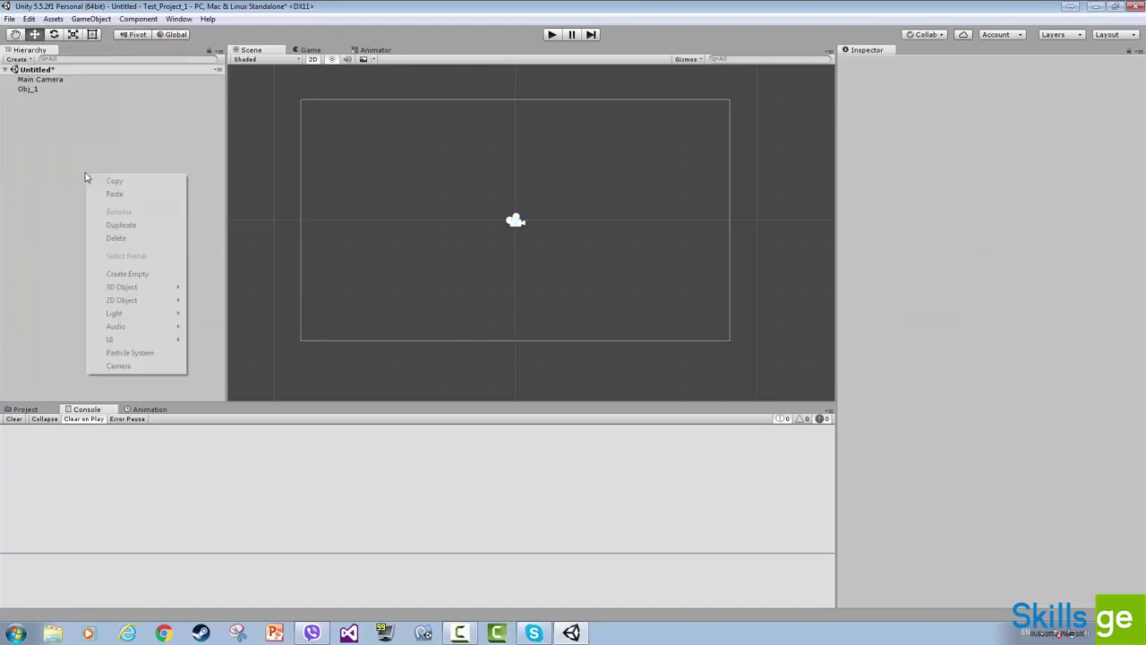
{"action": "left_click", "coordinate": [128, 276]}
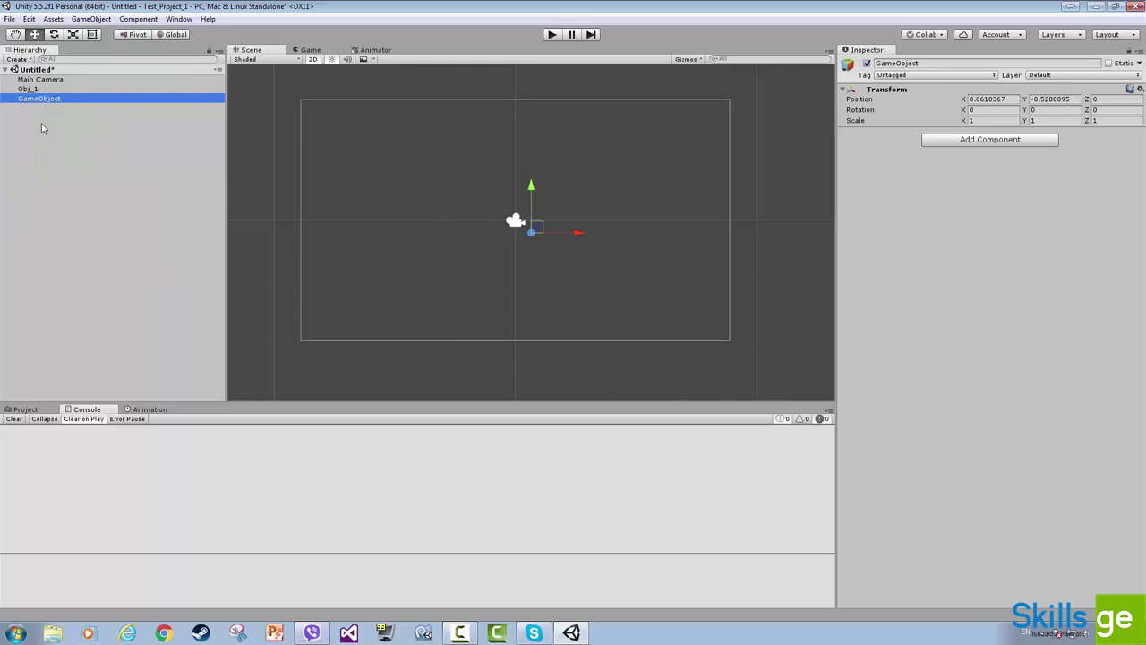
{"action": "left_click", "coordinate": [70, 135]}
{"action": "left_click", "coordinate": [39, 99]}
Step: Examine the second empty object's Transform component, collapsing and re-expanding its properties
{"action": "mouse_move", "coordinate": [833, 128]}
{"action": "left_mouse_down"}
{"action": "mouse_move", "coordinate": [874, 123]}
{"action": "mouse_move", "coordinate": [855, 124]}
{"action": "left_mouse_up"}
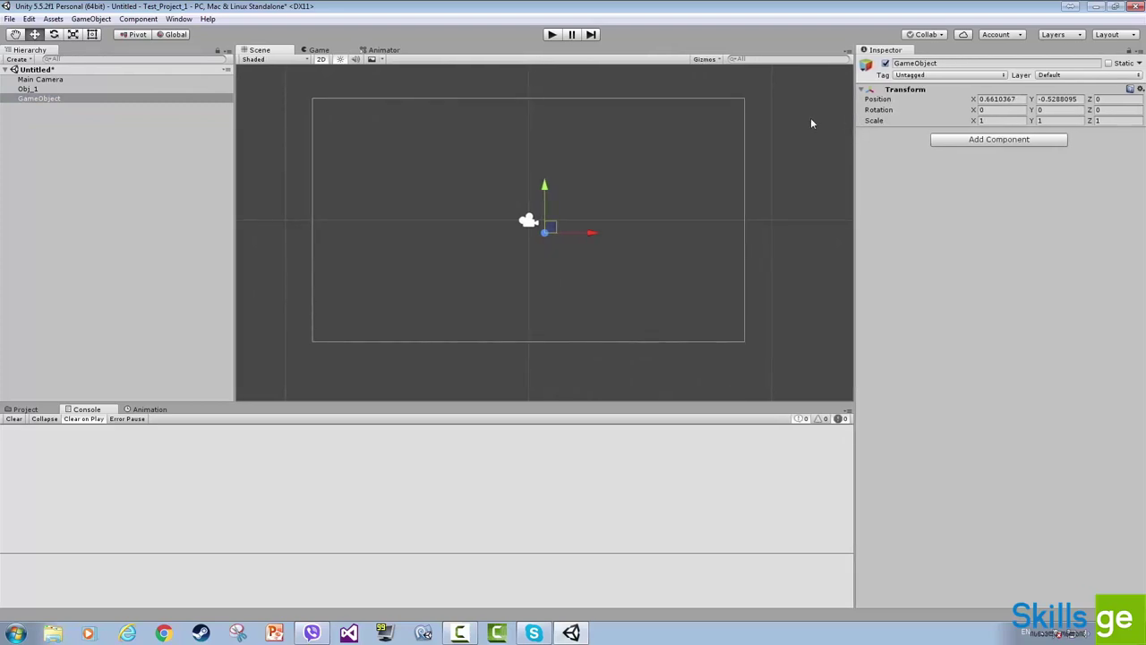
{"action": "left_click", "coordinate": [181, 177]}
{"action": "left_click", "coordinate": [37, 100]}
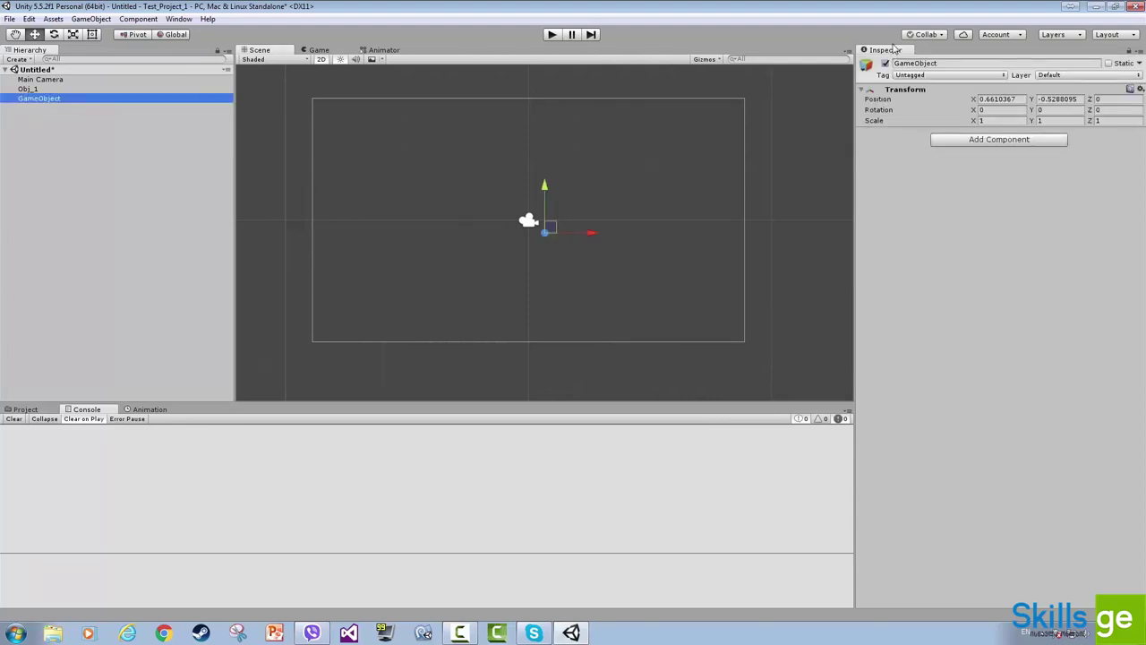
{"action": "left_click_drag", "start_coordinate": [855, 77], "coordinate": [851, 76]}
{"action": "left_click", "coordinate": [867, 91]}
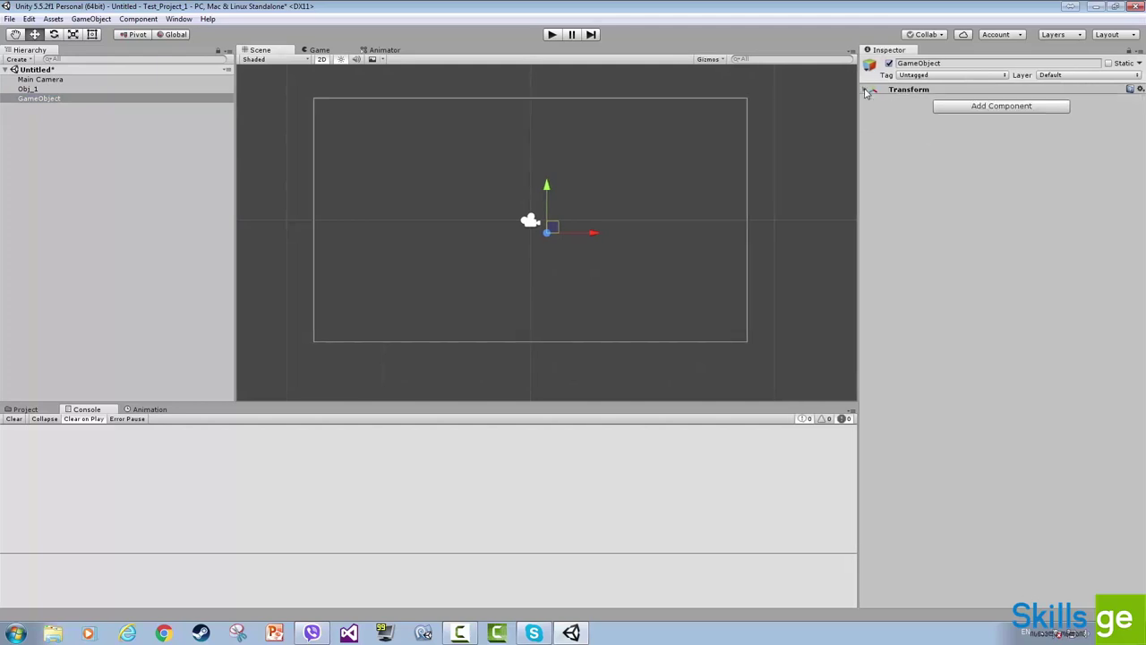
{"action": "left_click", "coordinate": [867, 90]}
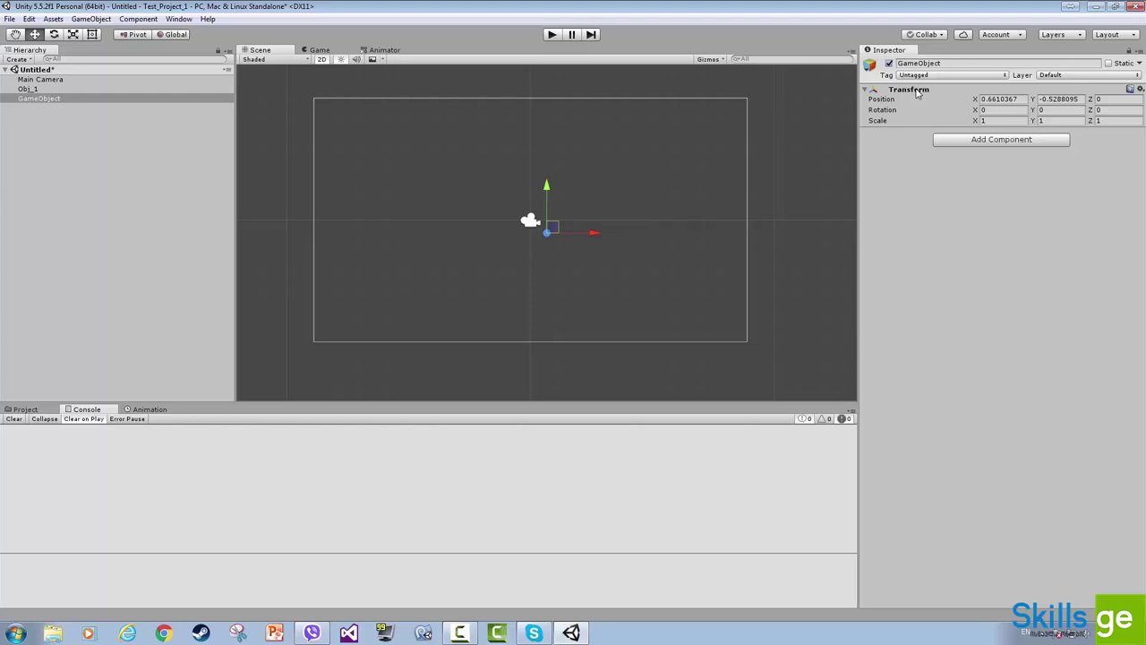
{"action": "left_click", "coordinate": [67, 120]}
{"action": "left_click", "coordinate": [51, 100]}
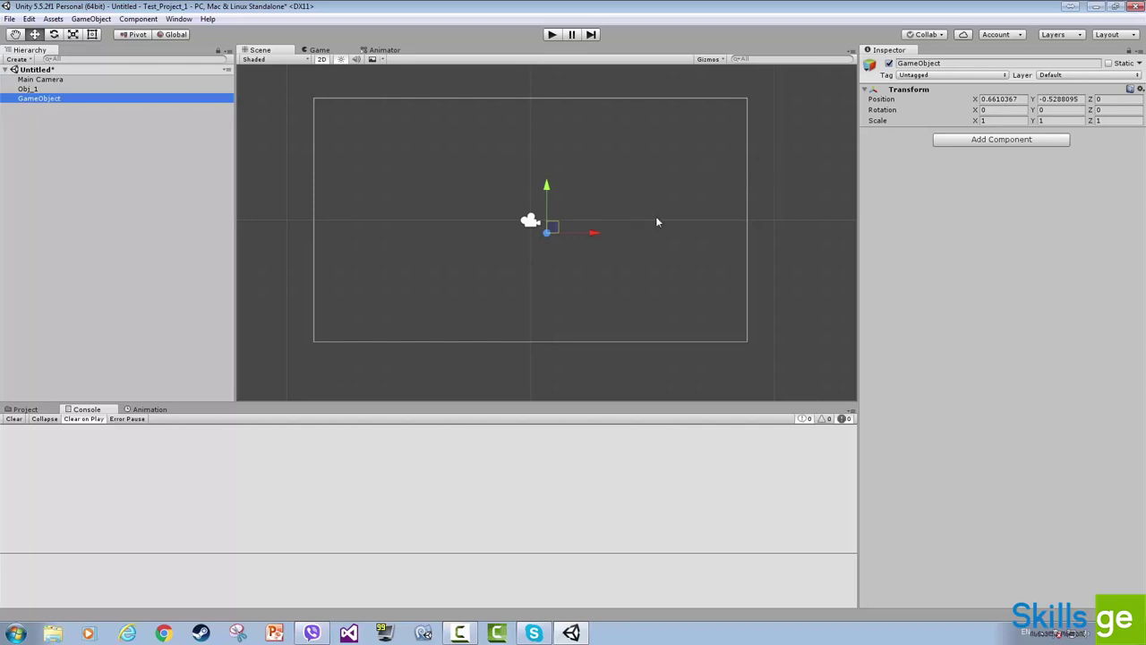
Step: Move the second empty object up and to the right in the scene and set its X position to 2.7
{"action": "left_click", "coordinate": [1010, 99]}
{"action": "left_click", "coordinate": [1024, 100]}
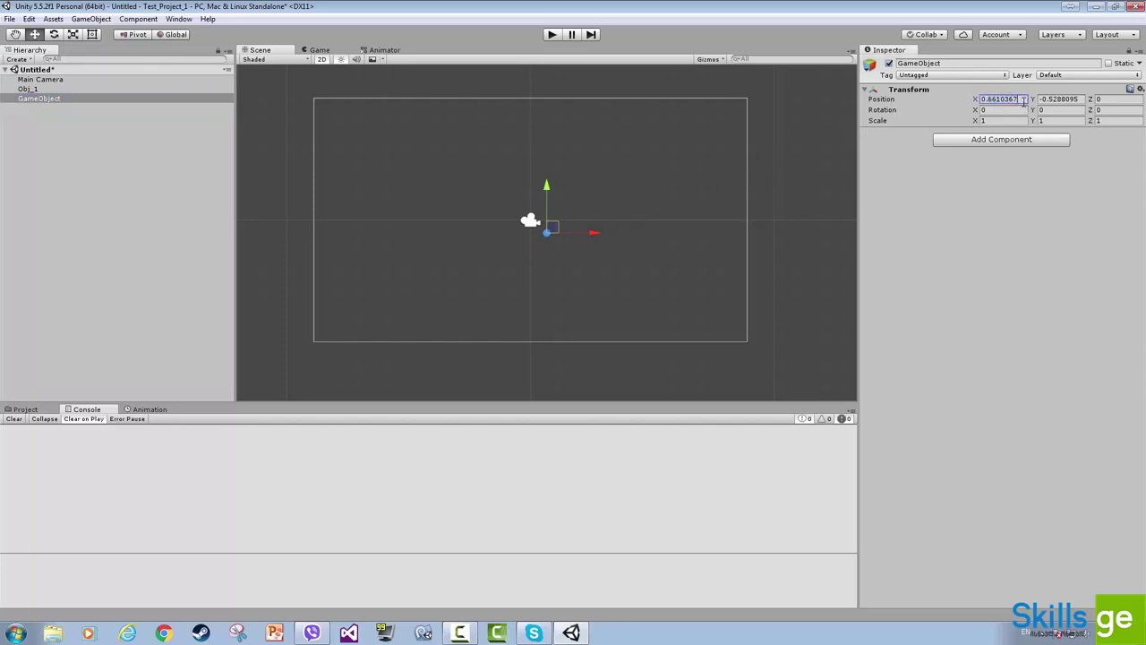
{"action": "left_click_drag", "start_coordinate": [561, 223], "coordinate": [640, 174]}
{"action": "left_click", "coordinate": [1003, 99]}
{"action": "type", "text": "2.7"}
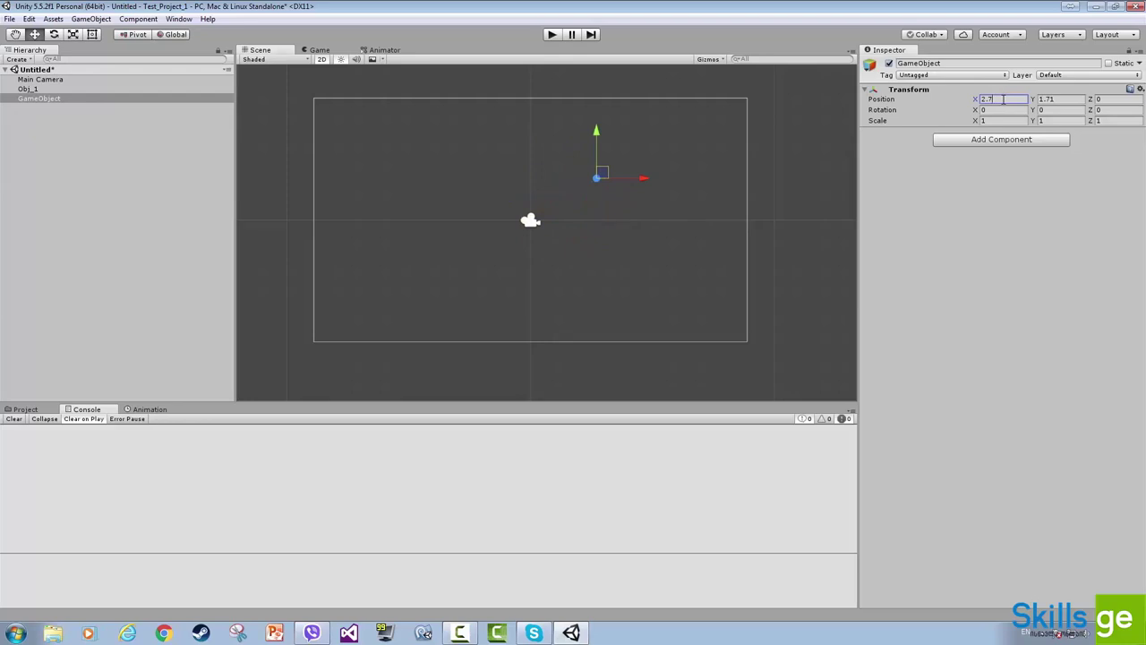
{"action": "key", "text": "Return"}
Step: Move the second empty object to about X 1.45, Y 1.93, try changing its X rotation and reset it to 0
{"action": "left_click_drag", "start_coordinate": [608, 173], "coordinate": [576, 170]}
{"action": "left_click", "coordinate": [994, 109]}
{"action": "left_click_drag", "start_coordinate": [974, 112], "coordinate": [906, 114]}
{"action": "left_click", "coordinate": [982, 109]}
{"action": "type", "text": "0"}
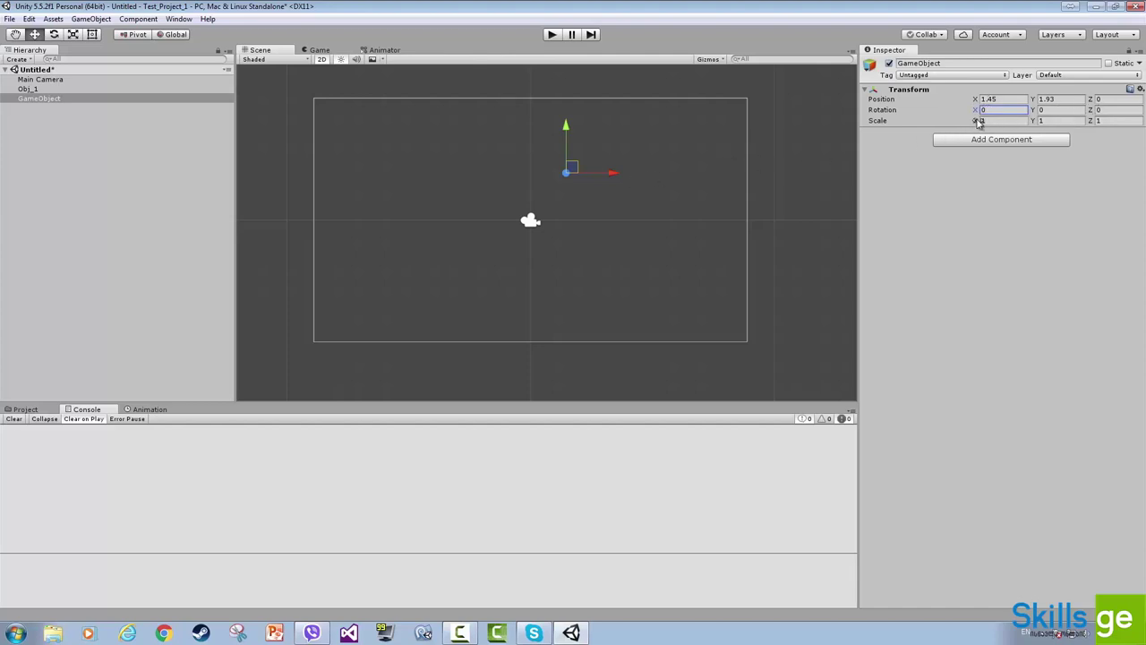
{"action": "left_click", "coordinate": [992, 120]}
{"action": "left_click", "coordinate": [1053, 120]}
{"action": "left_click", "coordinate": [1107, 121]}
{"action": "left_click", "coordinate": [992, 120]}
{"action": "left_click", "coordinate": [1053, 120]}
Step: Rename the second empty game object as Object_2
{"action": "left_click", "coordinate": [944, 64]}
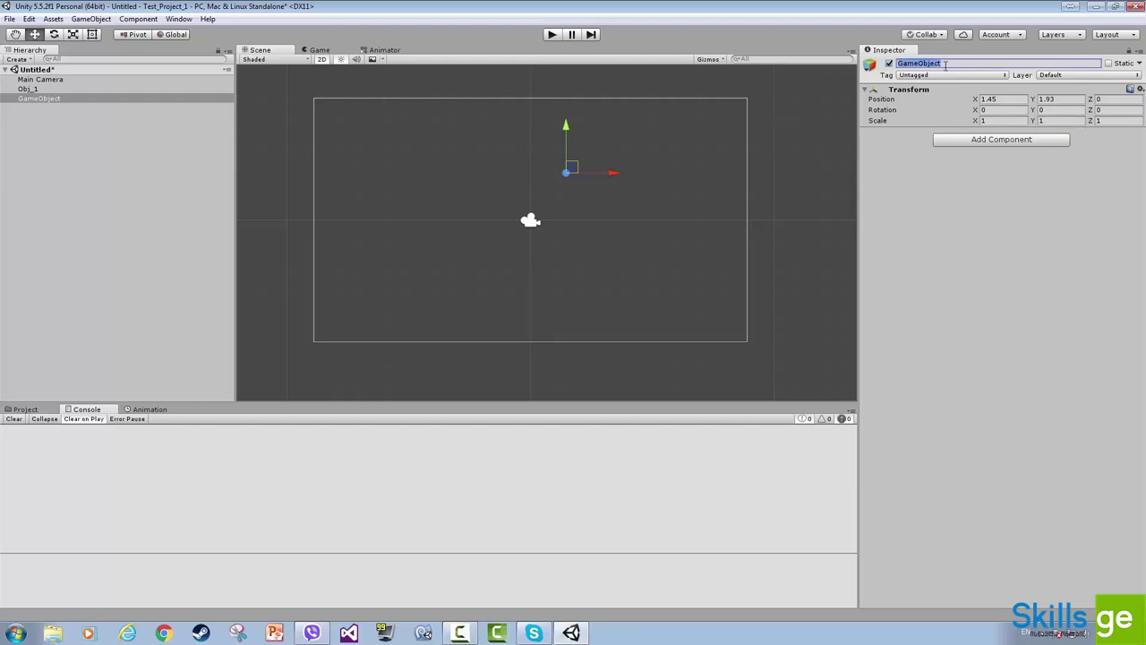
{"action": "key", "text": "Return"}
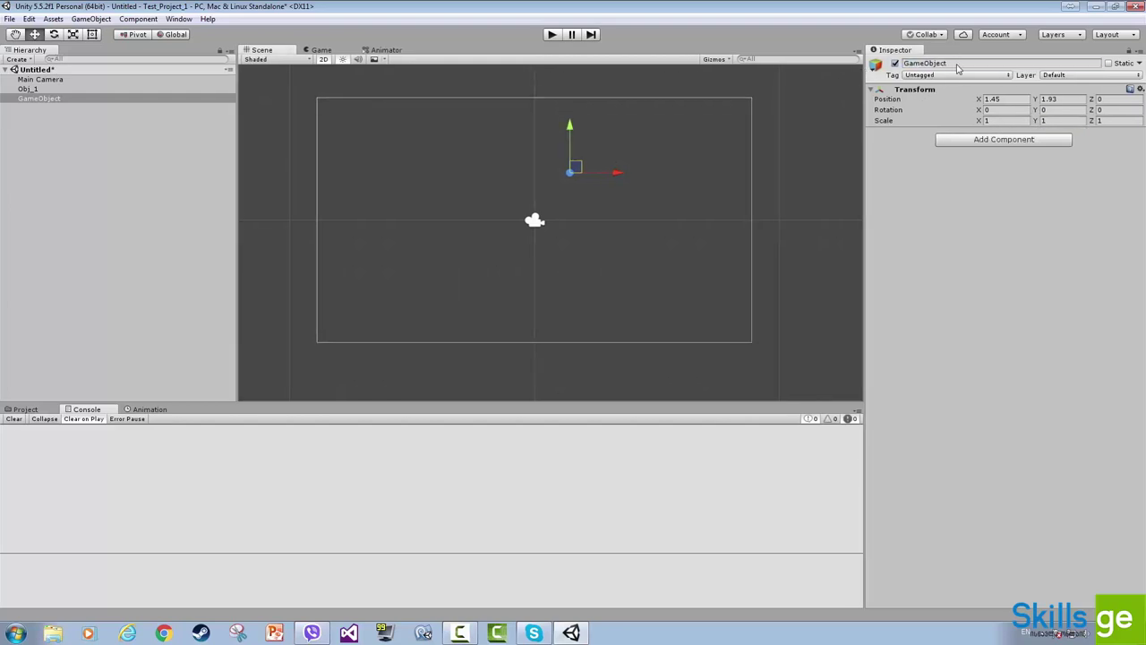
{"action": "left_click", "coordinate": [29, 89]}
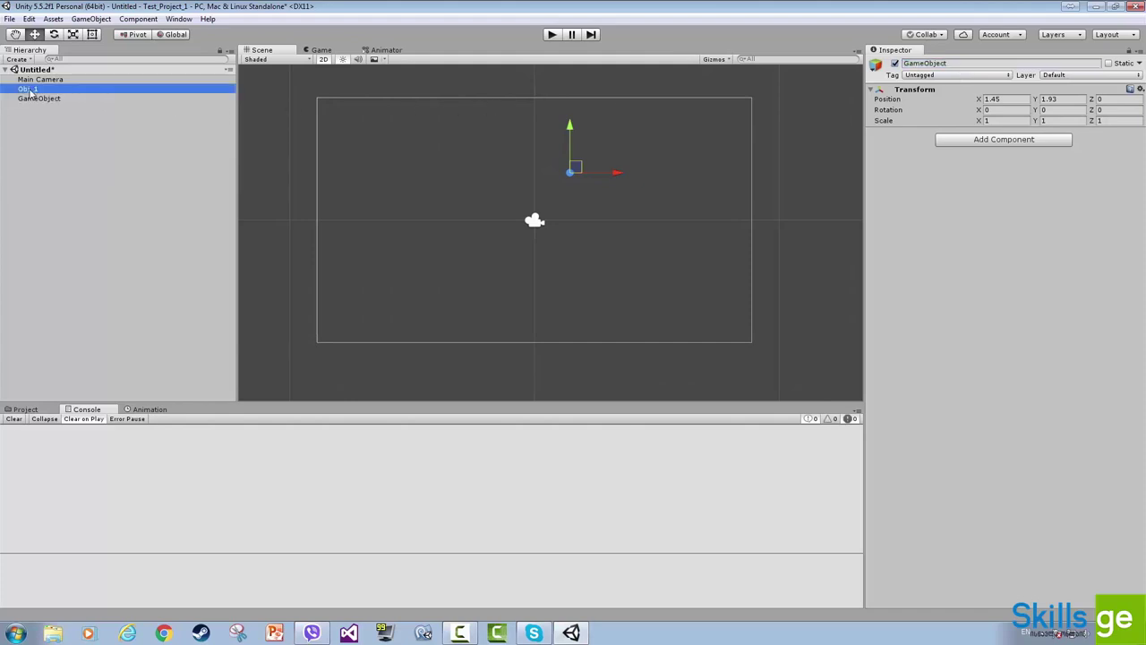
{"action": "left_click", "coordinate": [39, 98]}
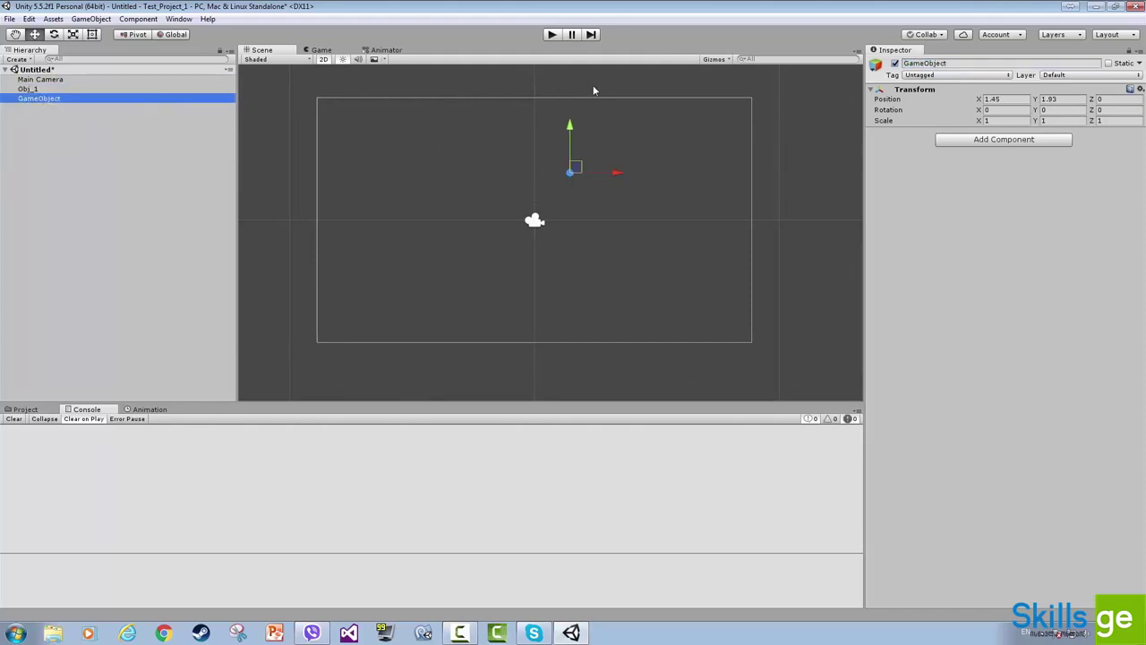
{"action": "left_click", "coordinate": [956, 64]}
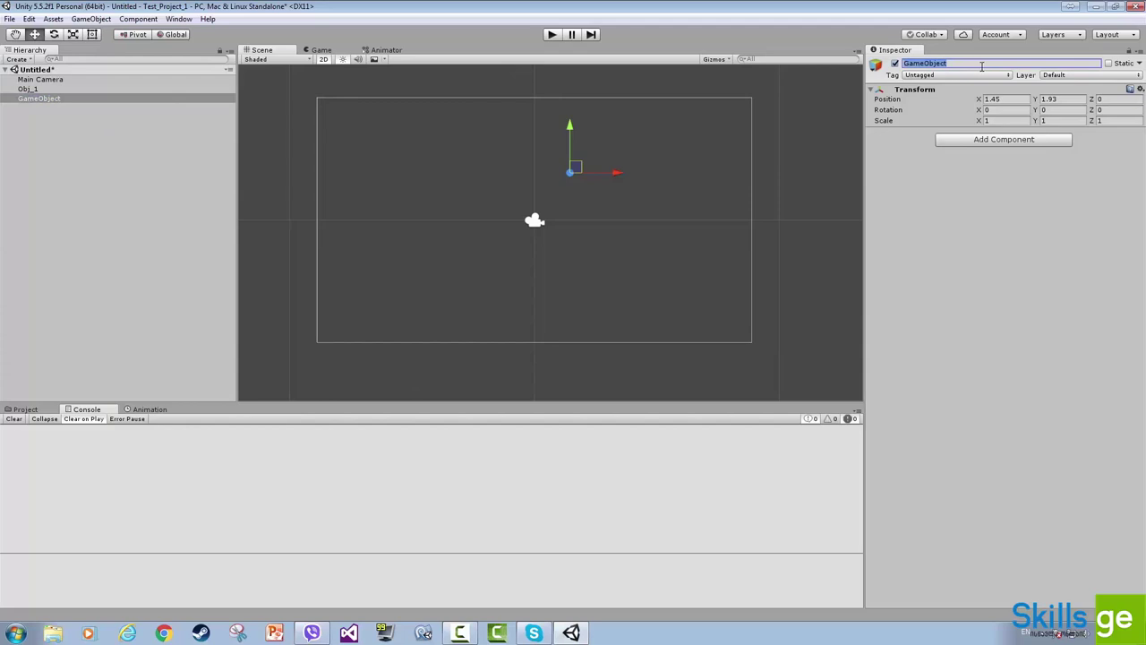
{"action": "type", "text": "Object_2"}
Step: Move Object_2 to about X -1.32, Y 1.34 in the scene and keep it selected
{"action": "left_click_drag", "start_coordinate": [578, 166], "coordinate": [509, 180]}
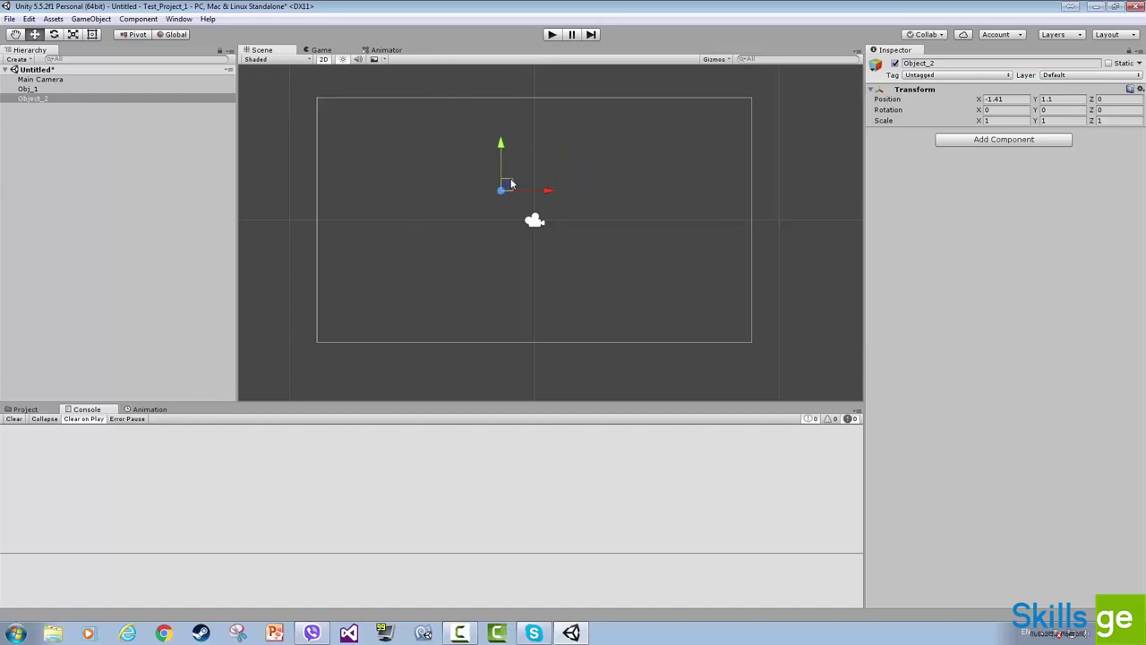
{"action": "left_click", "coordinate": [40, 99]}
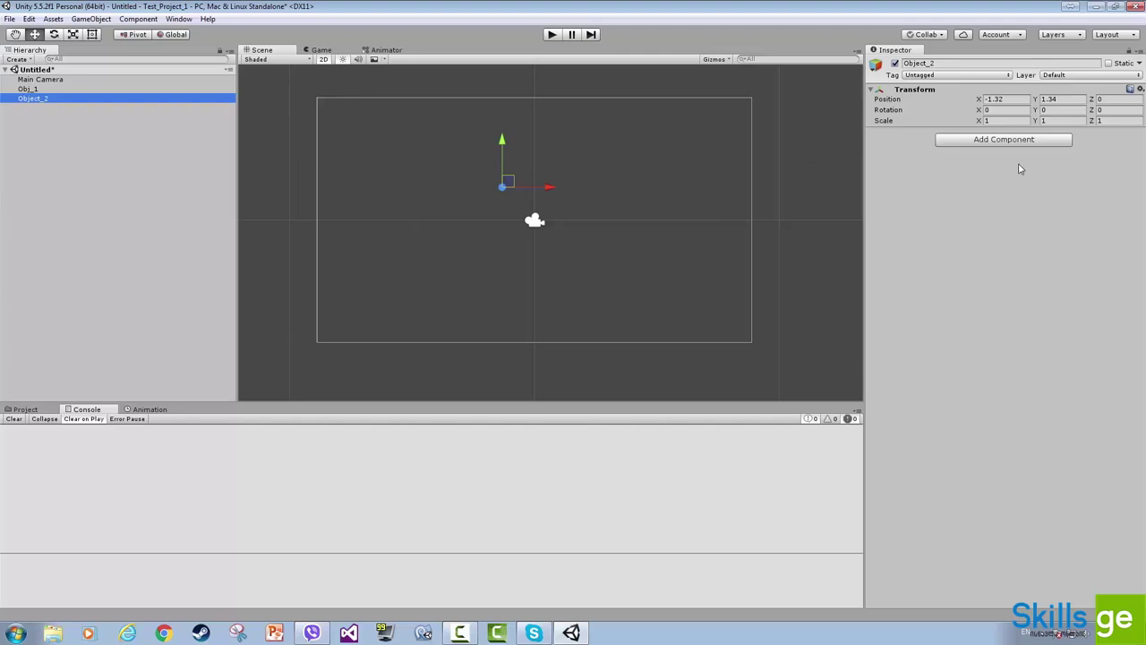
{"action": "left_click_drag", "start_coordinate": [36, 89], "coordinate": [40, 102]}
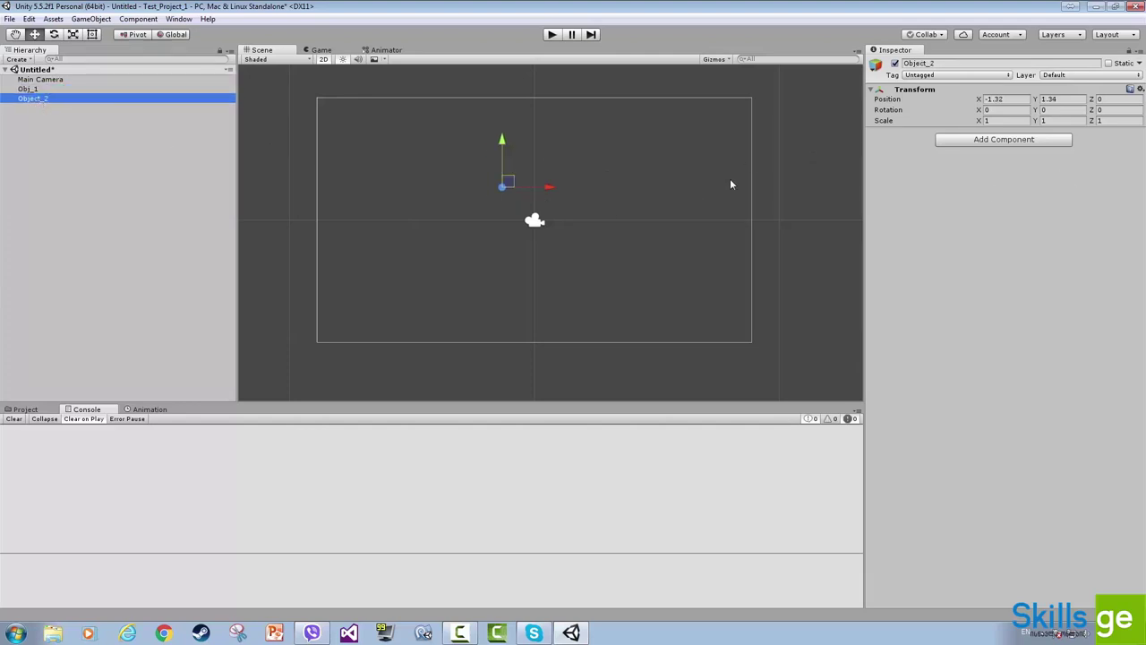
Step: Add a Box Collider 2D component from the Physics 2D category to Object_2
{"action": "left_click", "coordinate": [992, 141]}
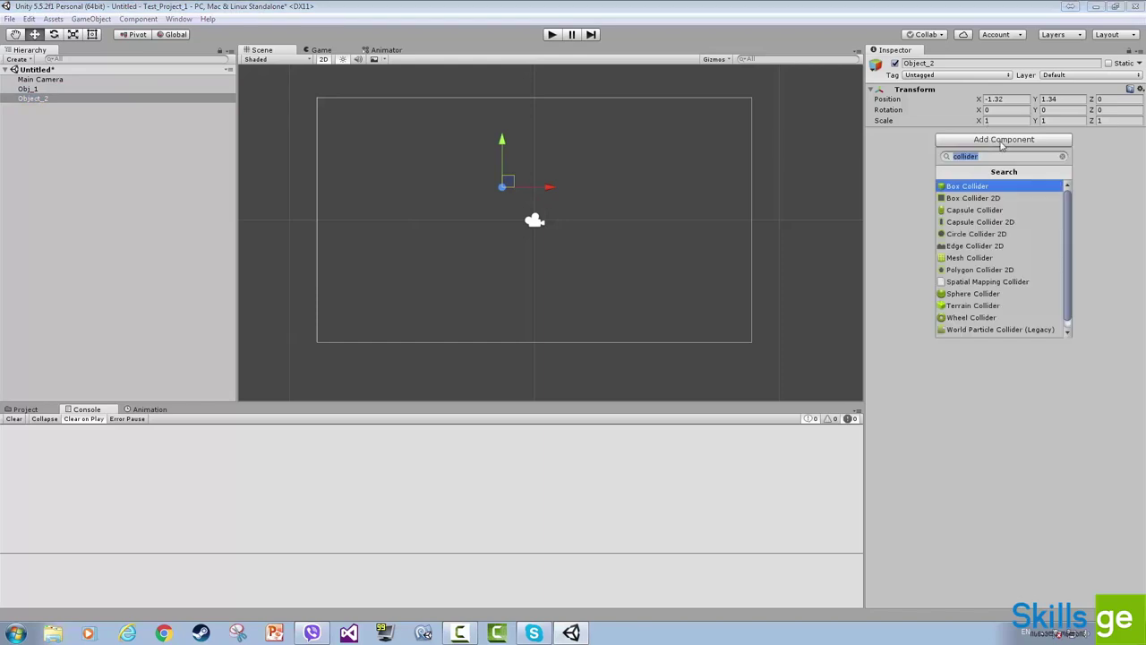
{"action": "left_click", "coordinate": [1064, 157]}
{"action": "scroll", "coordinate": [985, 228], "scroll_direction": "down", "scroll_amount": 2}
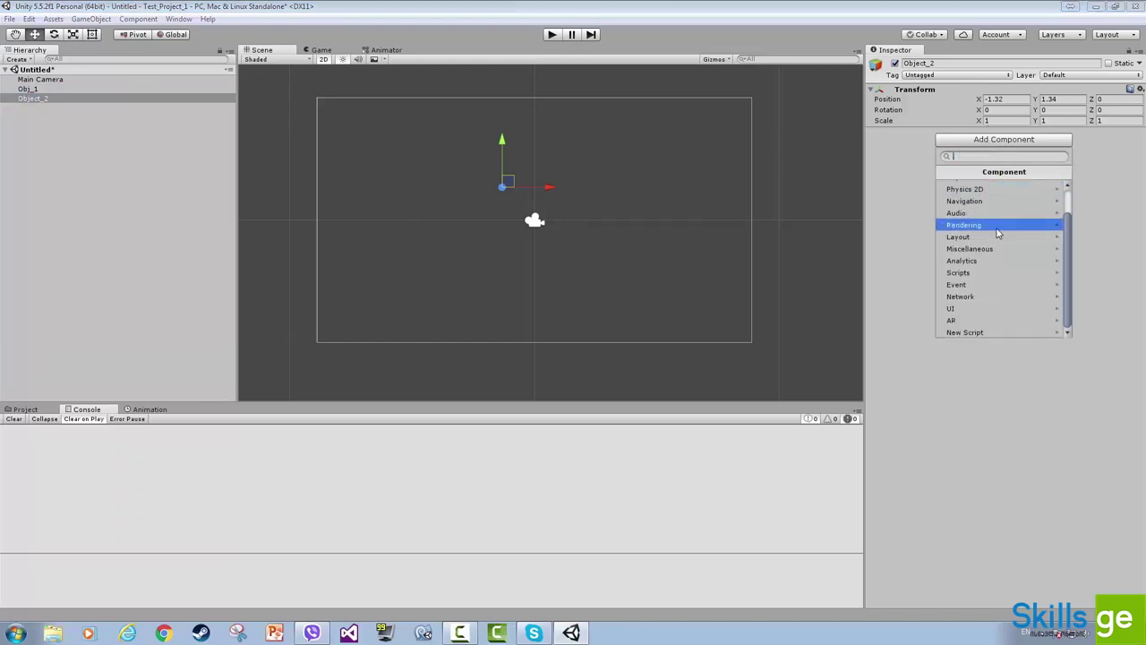
{"action": "scroll", "coordinate": [991, 296], "scroll_direction": "up", "scroll_amount": 2}
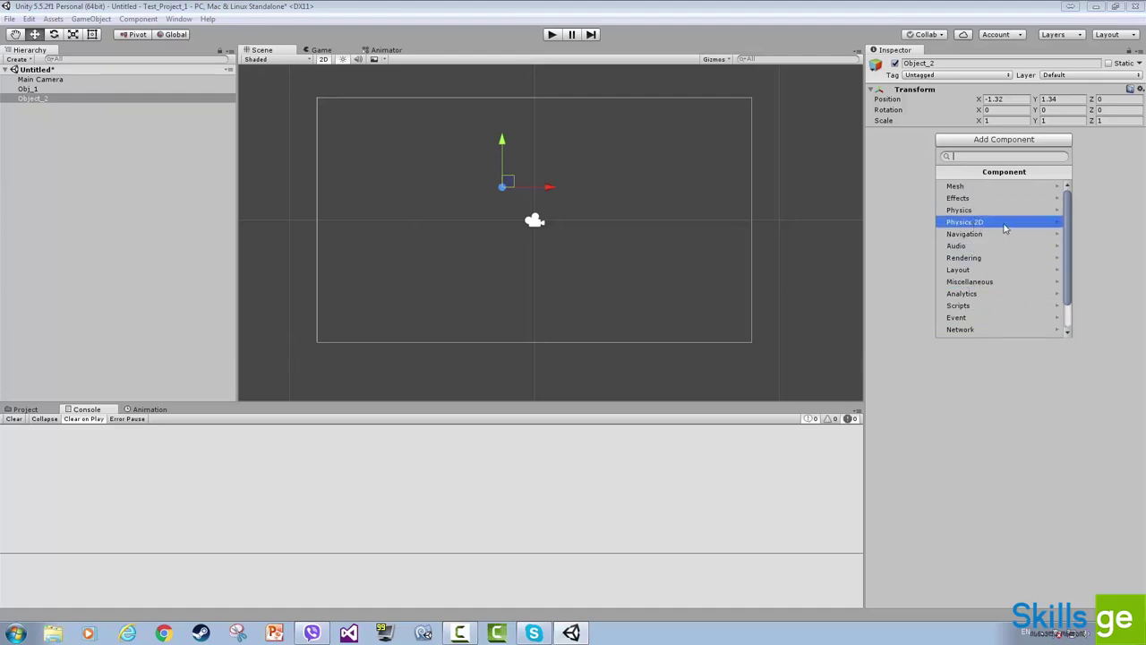
{"action": "left_click", "coordinate": [974, 222]}
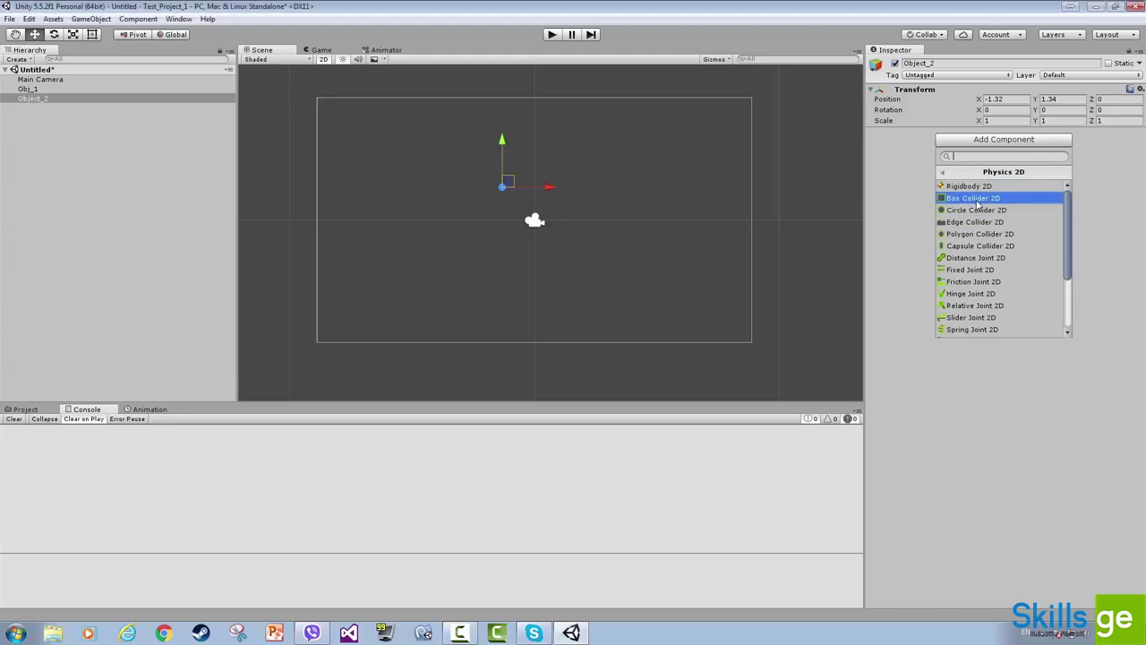
{"action": "left_click", "coordinate": [976, 198]}
Step: Move Object_2 left in the scene to about X -3.4, Y 1.53 and keep it selected
{"action": "left_click_drag", "start_coordinate": [517, 188], "coordinate": [459, 179]}
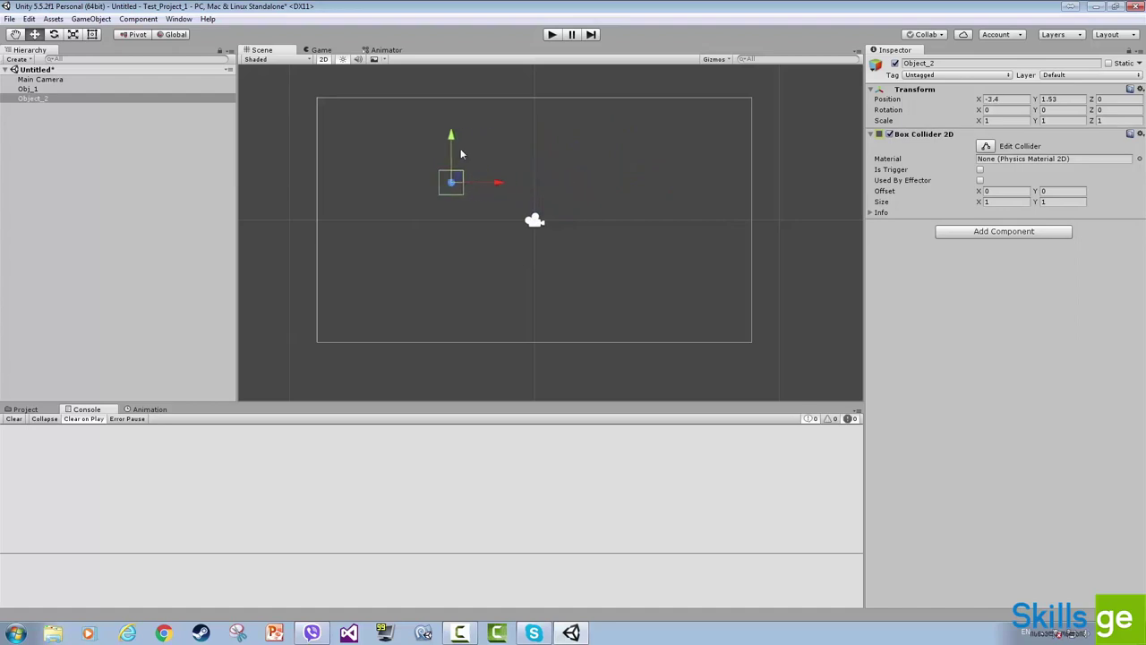
{"action": "left_click", "coordinate": [38, 100]}
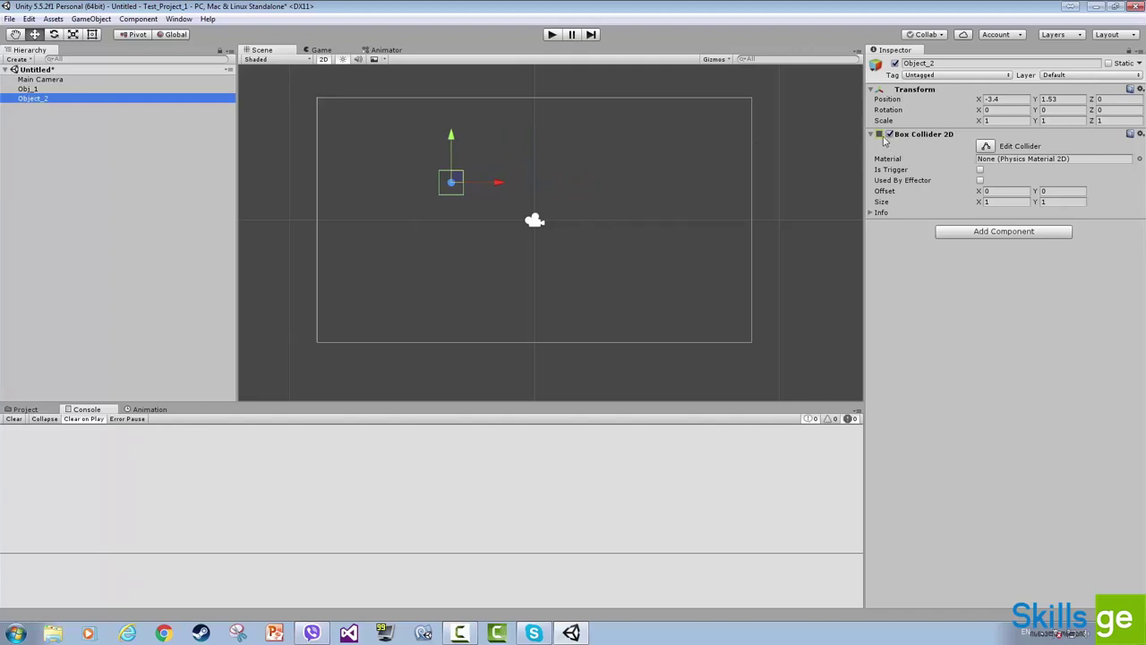
{"action": "left_click_drag", "start_coordinate": [862, 167], "coordinate": [865, 168]}
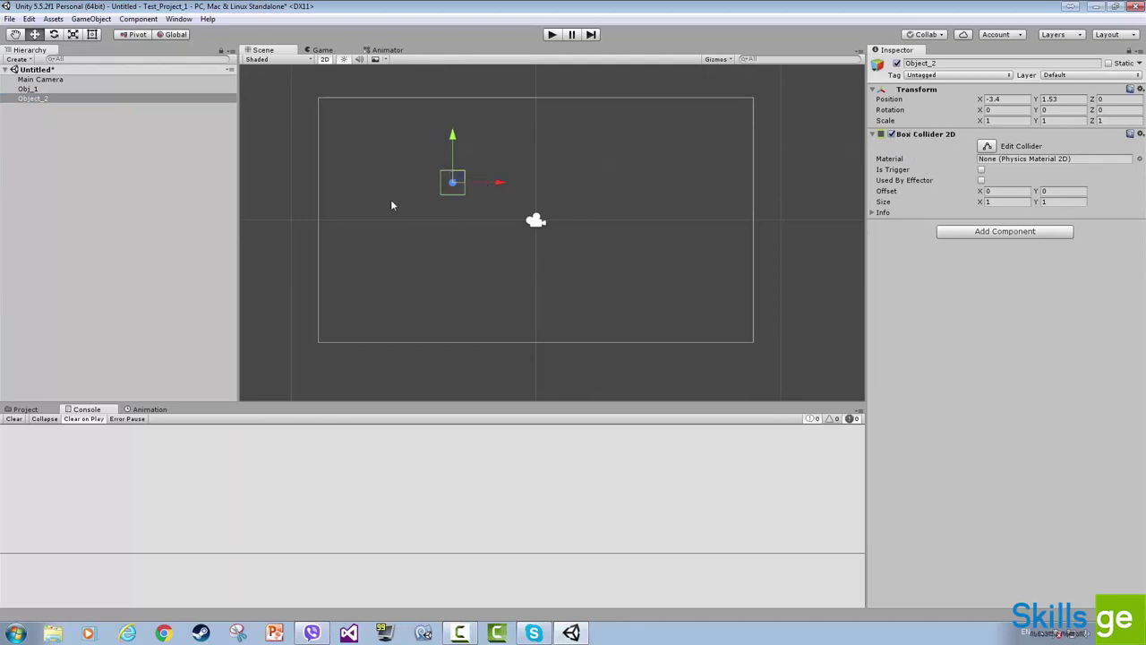
Step: Select the Main Camera and compare its frame in the Scene view with the Game view
{"action": "left_click", "coordinate": [112, 148]}
{"action": "left_click", "coordinate": [43, 81]}
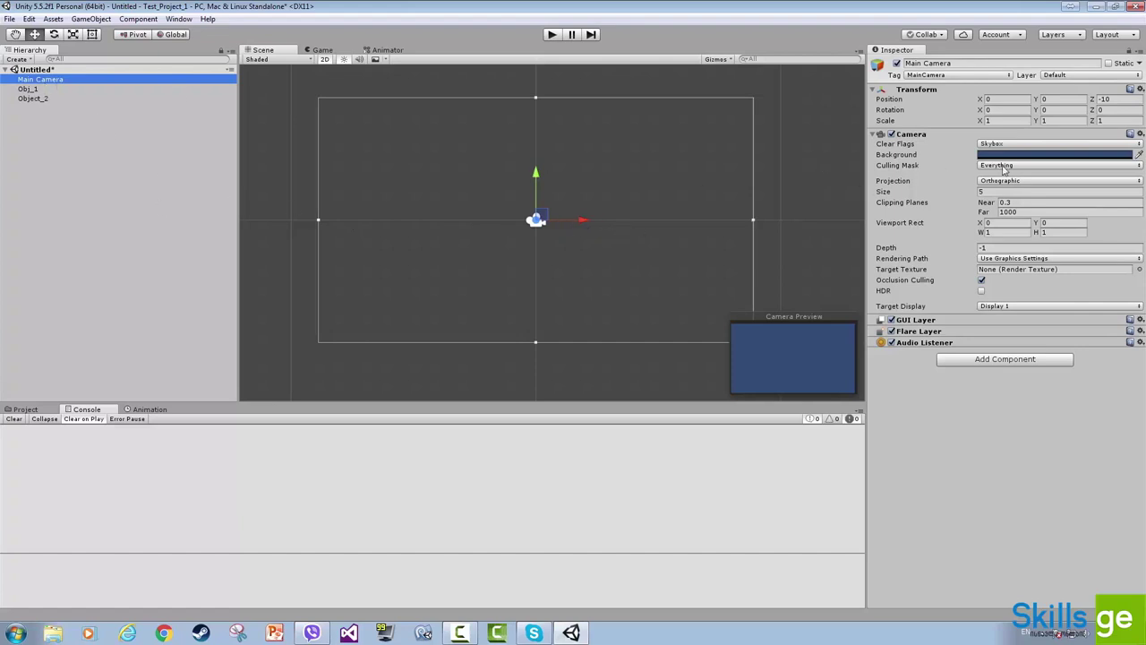
{"action": "left_click", "coordinate": [323, 50]}
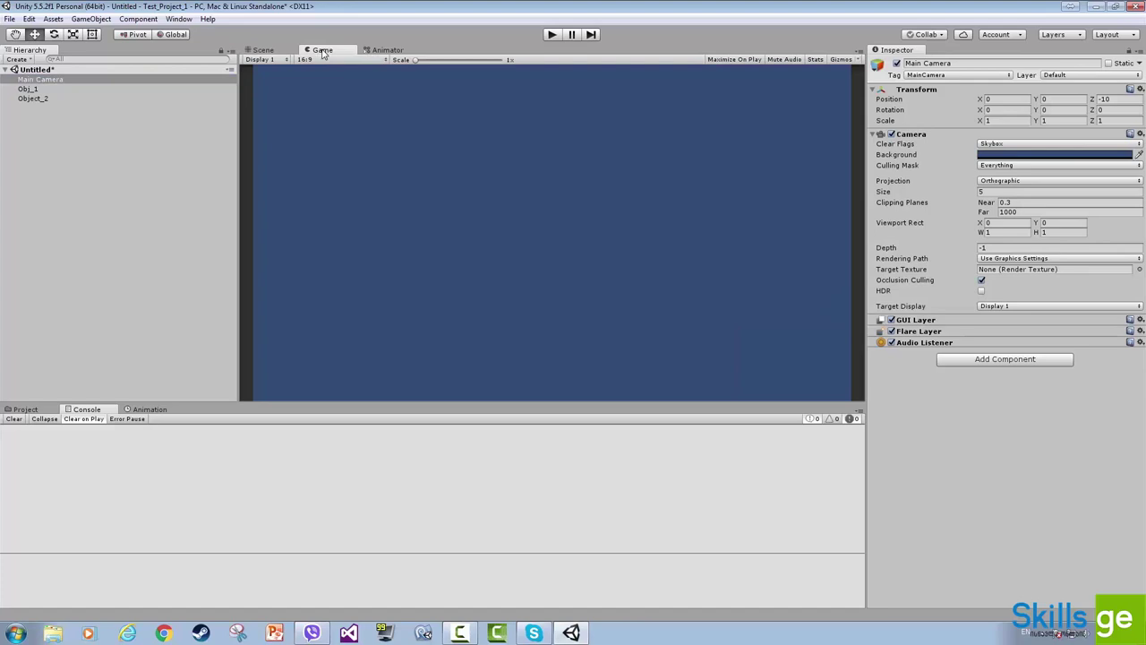
{"action": "left_click", "coordinate": [263, 50]}
{"action": "scroll", "coordinate": [510, 164], "scroll_direction": "down", "scroll_amount": 3}
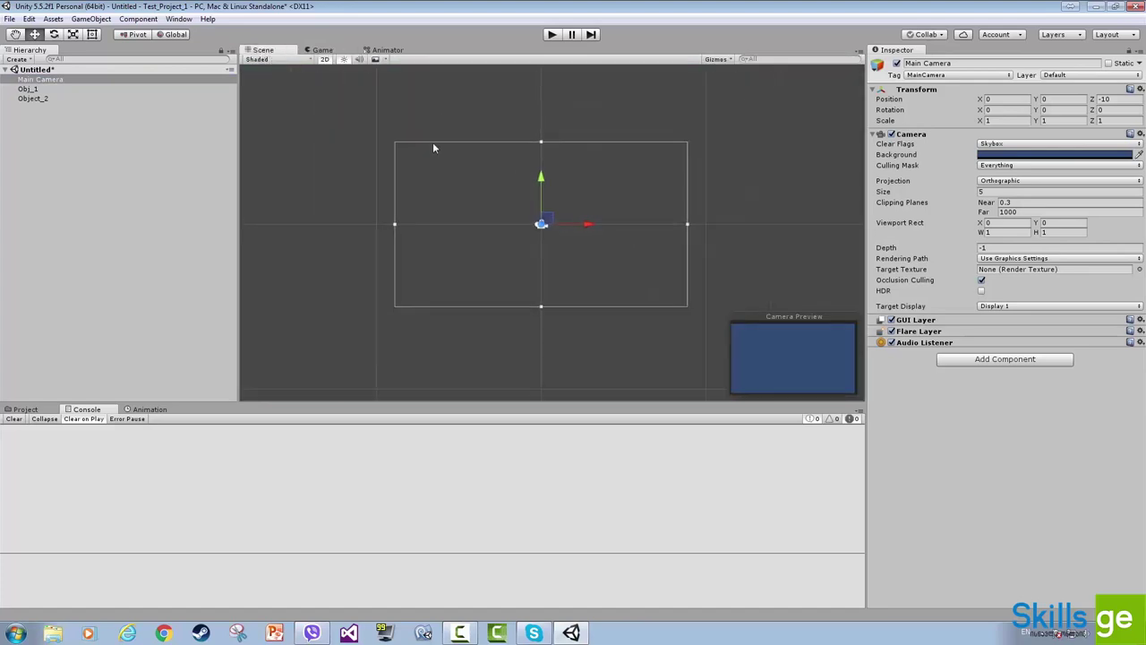
Step: Switch the scene to 3D, examine the Main Camera's viewing volume from several angles and compare it with the Game view
{"action": "left_click", "coordinate": [324, 59]}
{"action": "left_click_drag", "start_coordinate": [342, 177], "coordinate": [545, 189]}
{"action": "left_click_drag", "start_coordinate": [453, 168], "coordinate": [618, 143], "text": "alt"}
{"action": "left_click", "coordinate": [322, 51]}
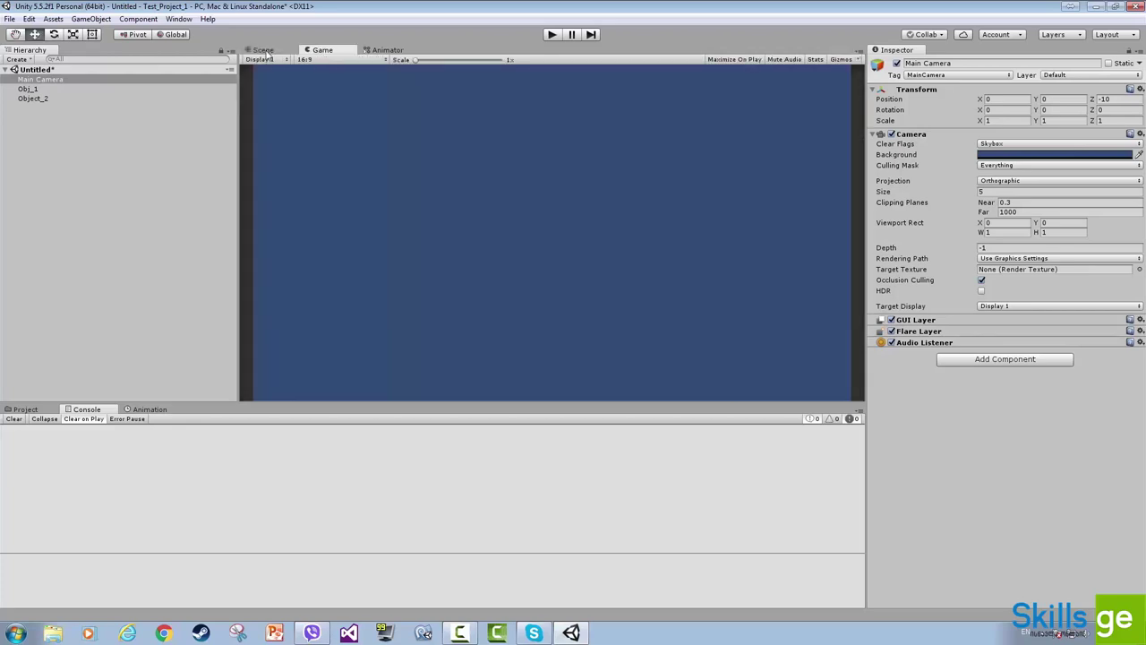
{"action": "left_click", "coordinate": [263, 51]}
{"action": "scroll", "coordinate": [580, 176], "scroll_direction": "up", "scroll_amount": 5}
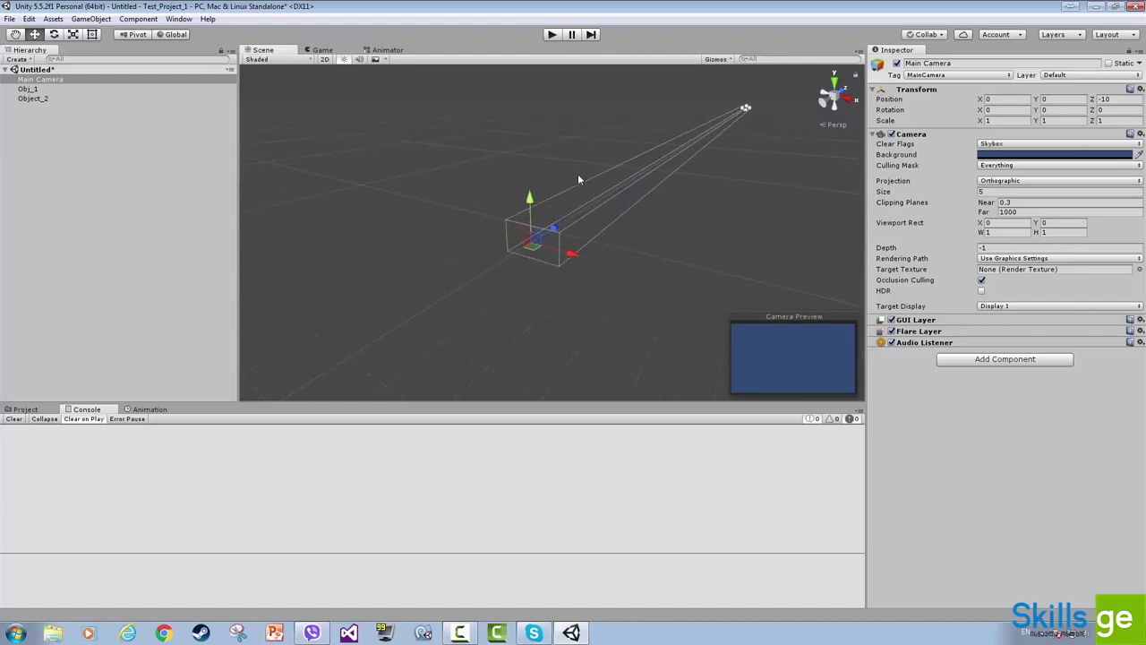
{"action": "left_click_drag", "start_coordinate": [522, 184], "coordinate": [298, 112], "text": "alt"}
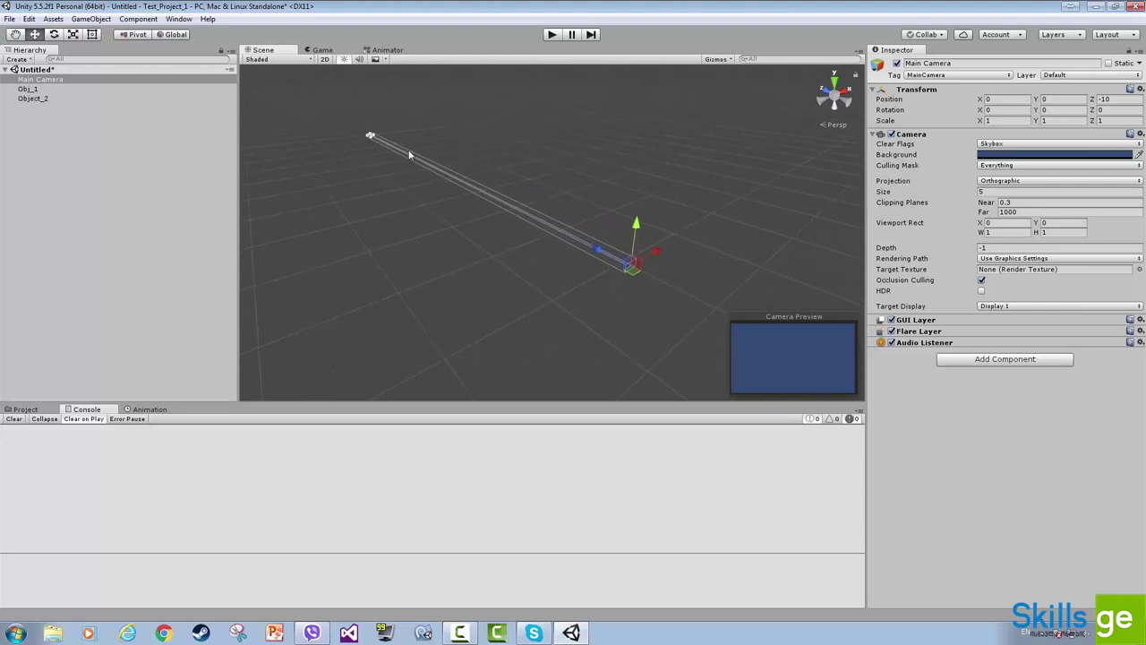
{"action": "right_click_drag", "start_coordinate": [572, 239], "coordinate": [712, 223], "text": "alt"}
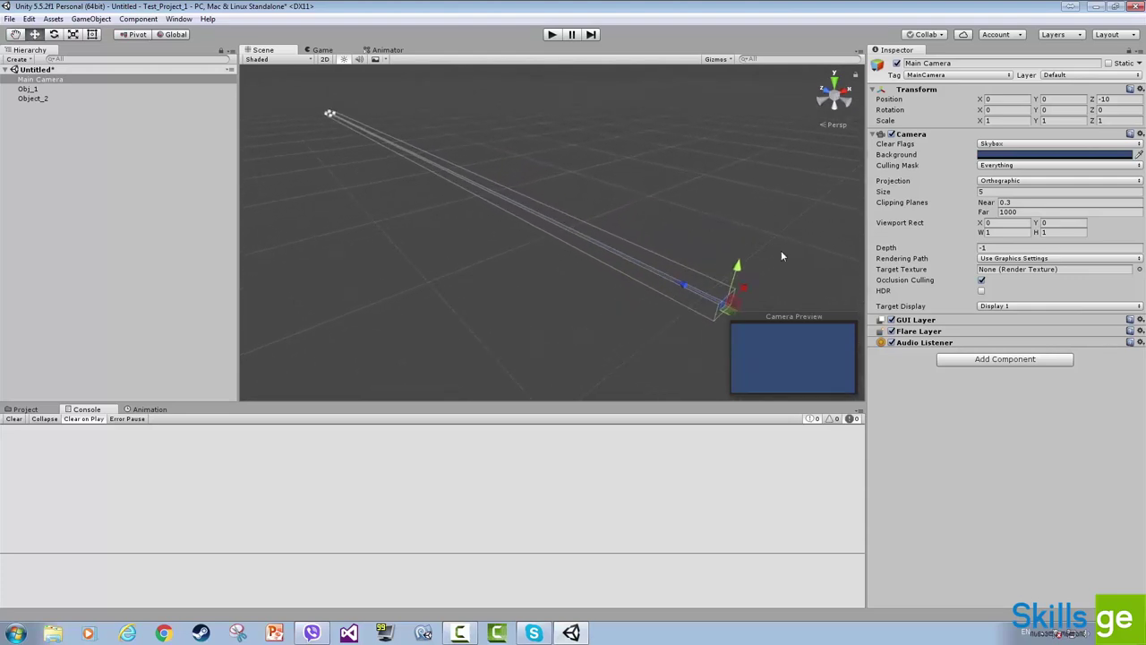
{"action": "right_click_drag", "start_coordinate": [781, 250], "coordinate": [665, 197], "text": "alt"}
{"action": "left_click_drag", "start_coordinate": [770, 249], "coordinate": [649, 199]}
{"action": "right_click_drag", "start_coordinate": [648, 199], "coordinate": [443, 128], "text": "alt"}
{"action": "left_click", "coordinate": [322, 50]}
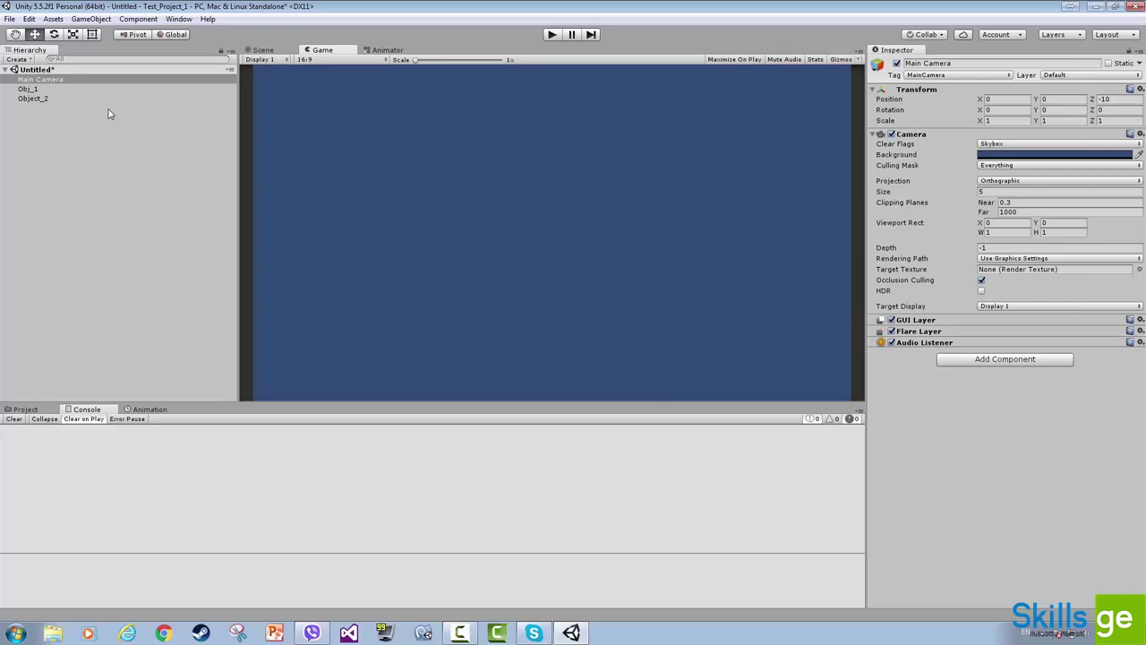
Step: Select Obj_1 and return the Scene view to 2D mode, framed on the camera's rectangle
{"action": "left_click", "coordinate": [34, 90]}
{"action": "left_click", "coordinate": [261, 51]}
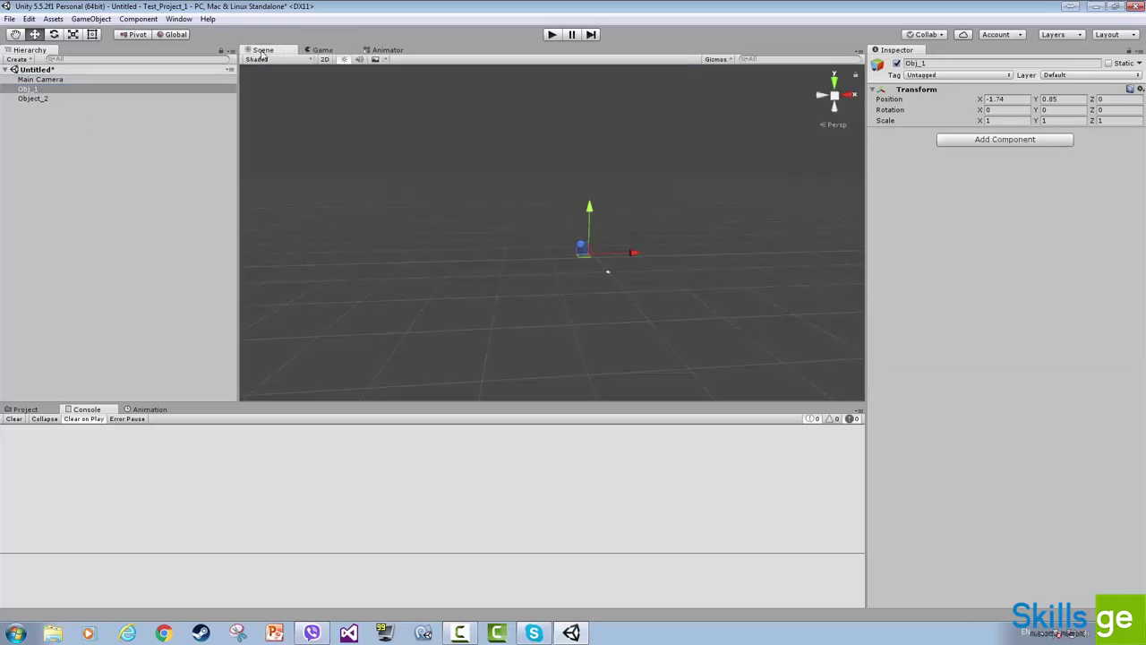
{"action": "left_click", "coordinate": [325, 59]}
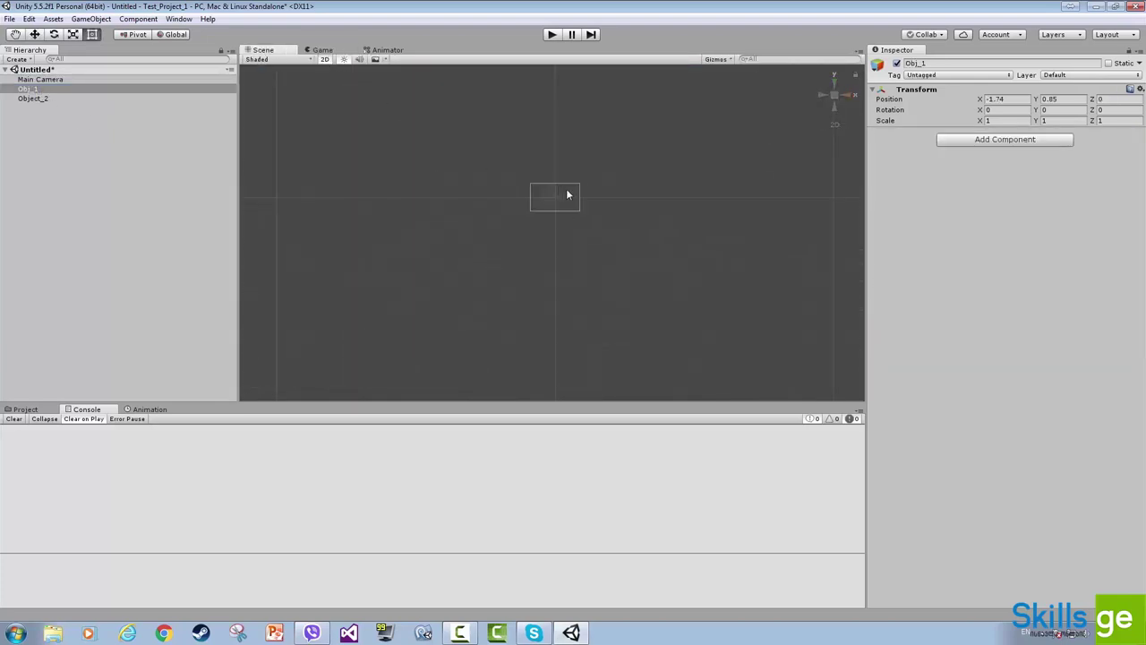
{"action": "middle_click_drag", "start_coordinate": [547, 179], "coordinate": [541, 215]}
{"action": "scroll", "coordinate": [541, 215], "scroll_direction": "up", "scroll_amount": 2}
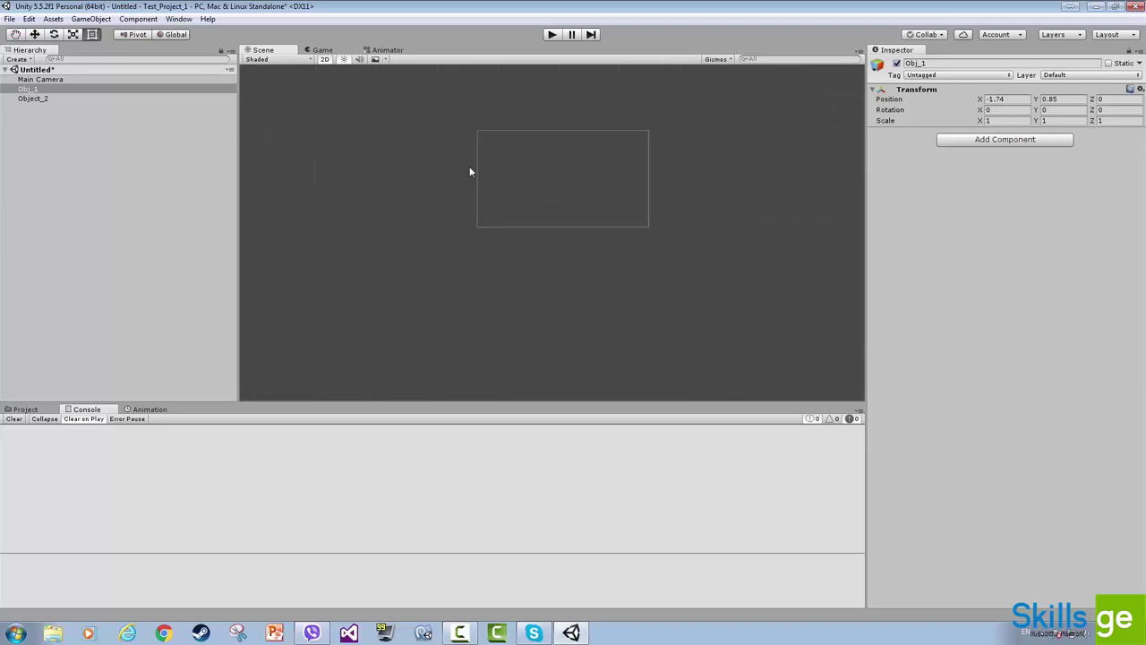
{"action": "scroll", "coordinate": [526, 204], "scroll_direction": "up", "scroll_amount": 2}
{"action": "scroll", "coordinate": [526, 204], "scroll_direction": "up", "scroll_amount": 1}
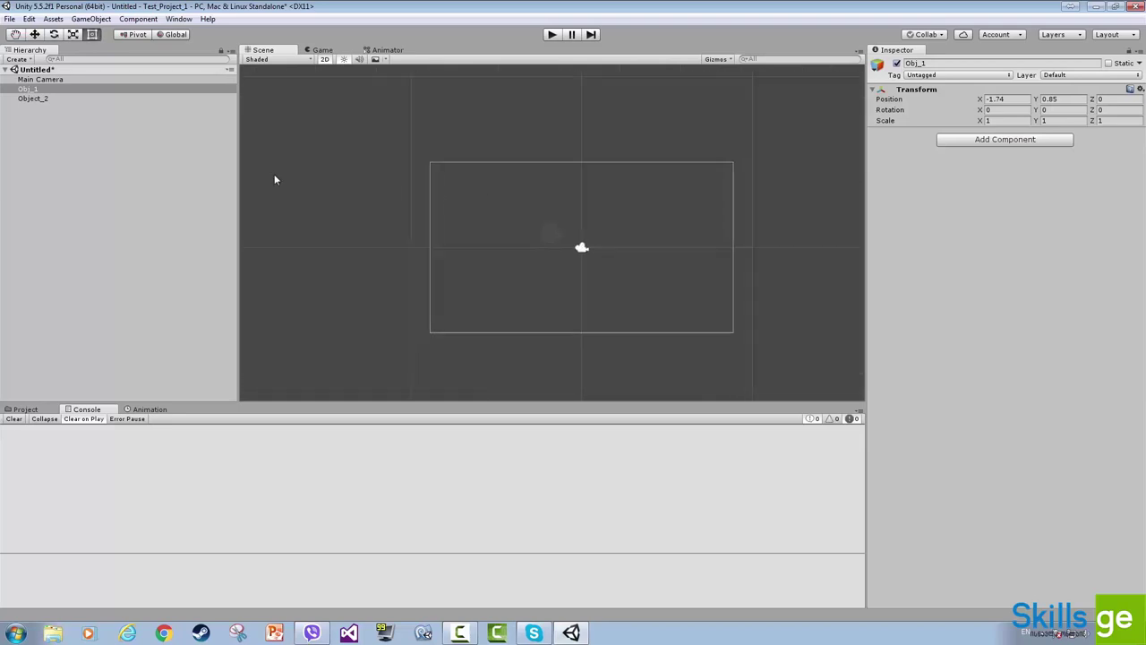
Step: Select Object_2, examine its box collider outline in the scene and activate the Move tool
{"action": "left_click", "coordinate": [33, 99]}
{"action": "key", "text": "Up"}
{"action": "left_click", "coordinate": [45, 99]}
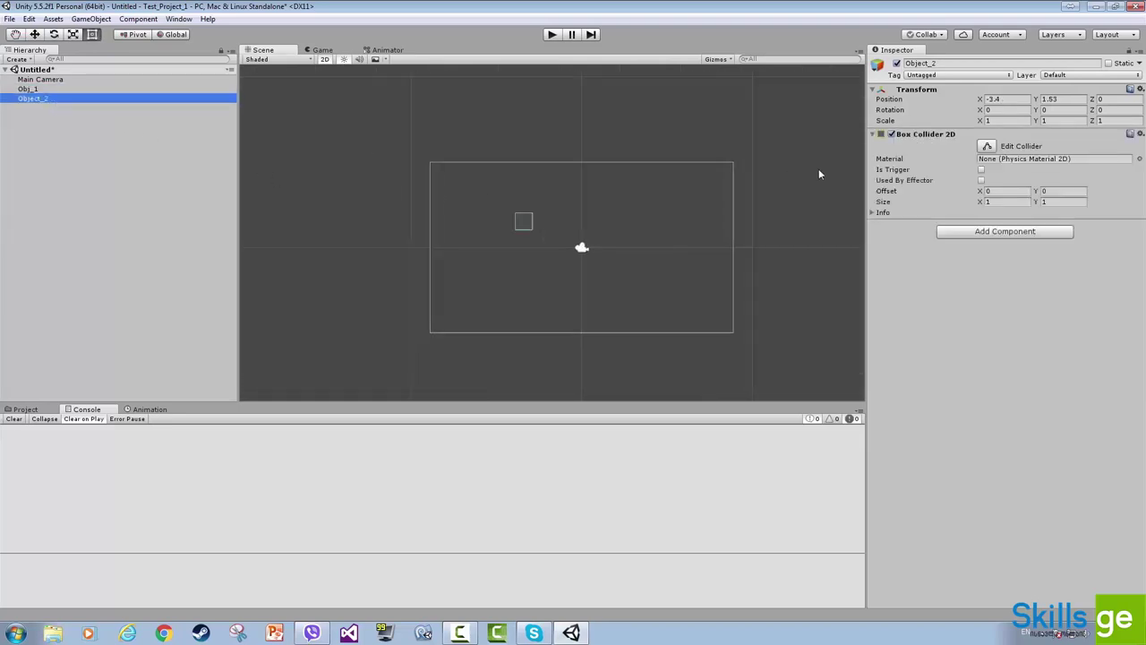
{"action": "scroll", "coordinate": [540, 228], "scroll_direction": "up", "scroll_amount": 2}
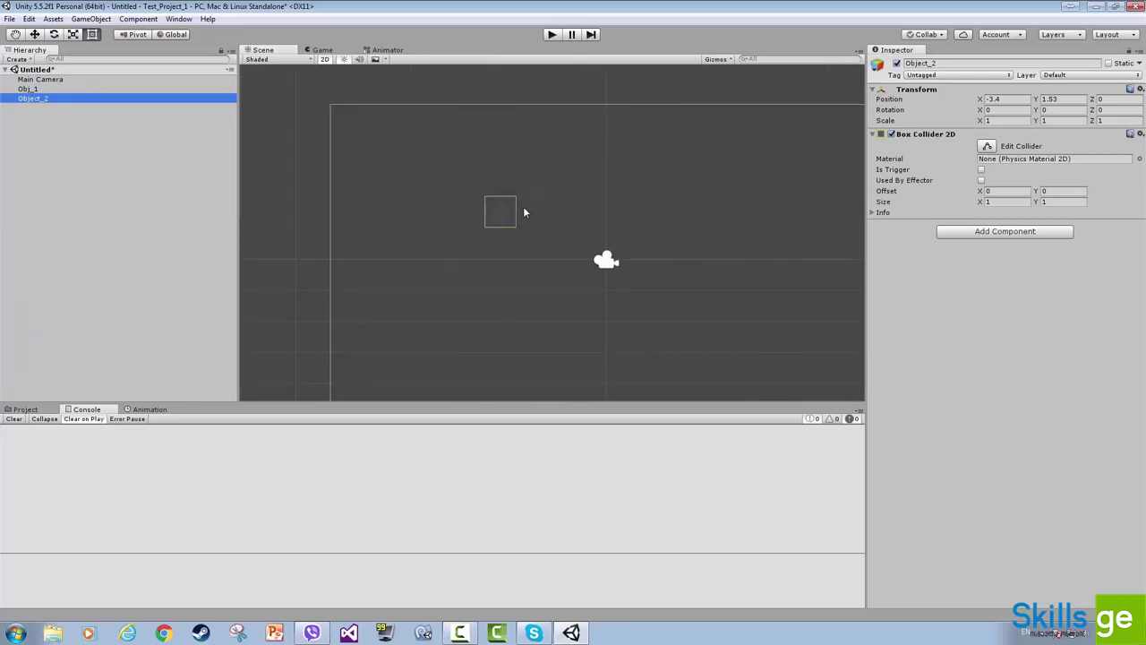
{"action": "scroll", "coordinate": [556, 209], "scroll_direction": "down", "scroll_amount": 3}
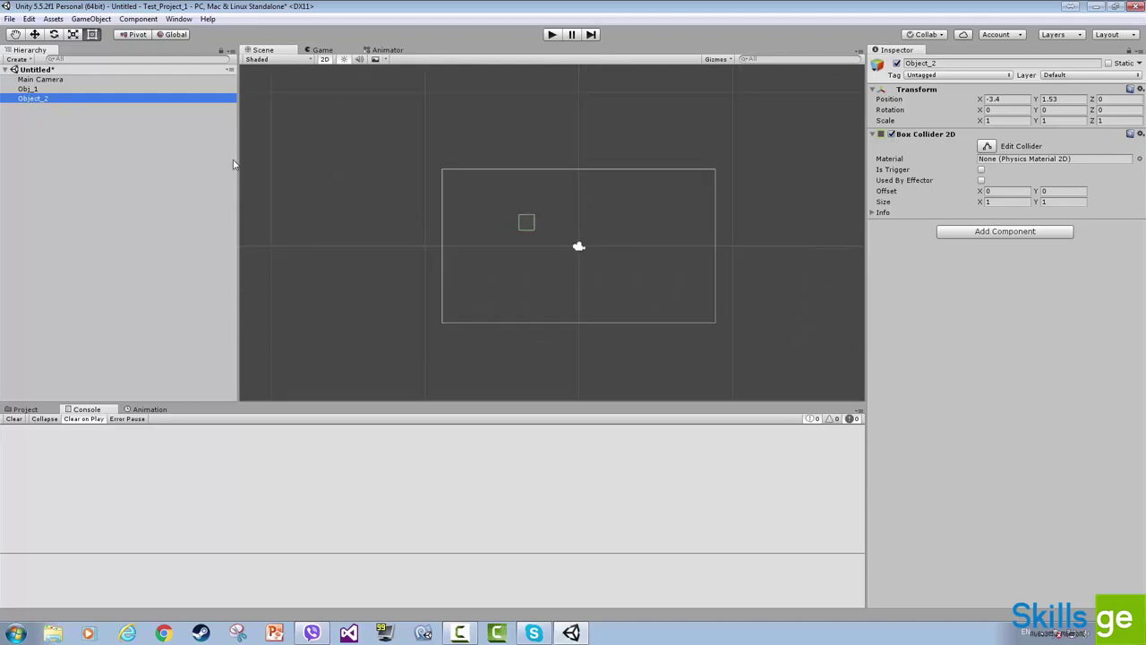
{"action": "left_click", "coordinate": [34, 34]}
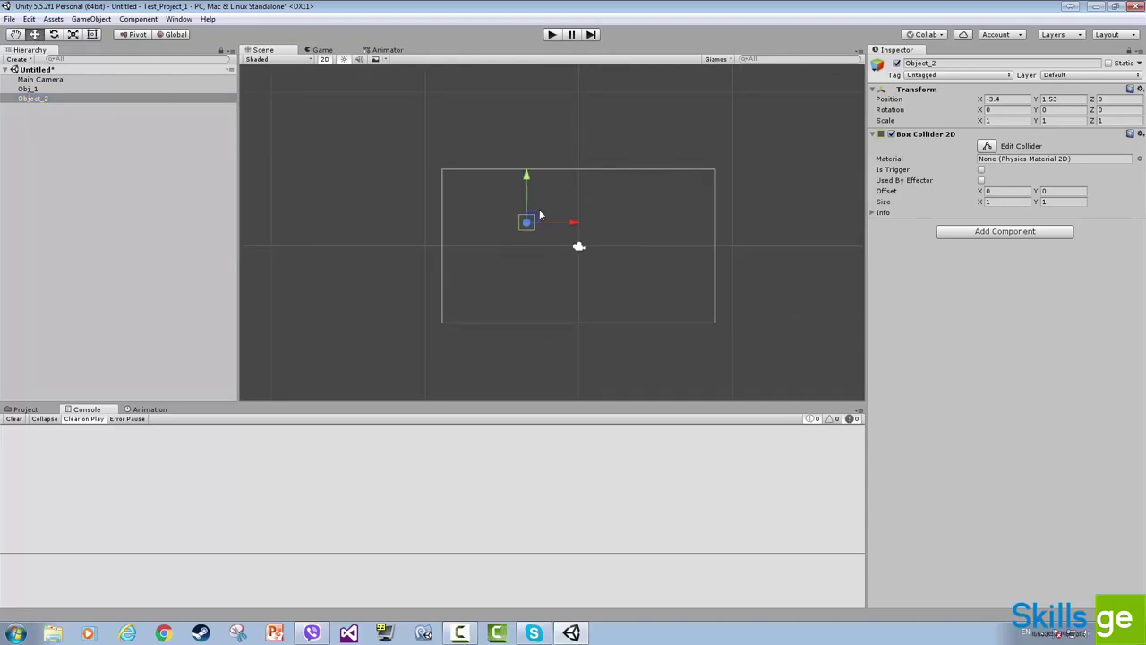
Step: Move Obj_1 outside the camera frame to about X -12.77, Y 2.14 and check the Game view
{"action": "left_click", "coordinate": [55, 79]}
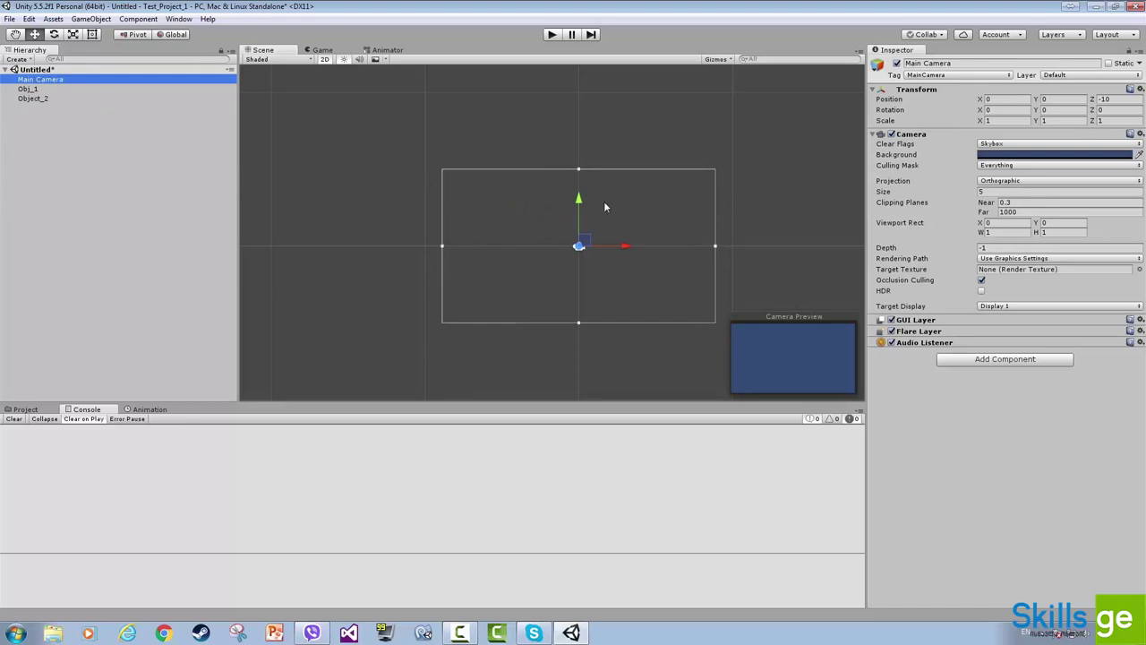
{"action": "left_click", "coordinate": [30, 89]}
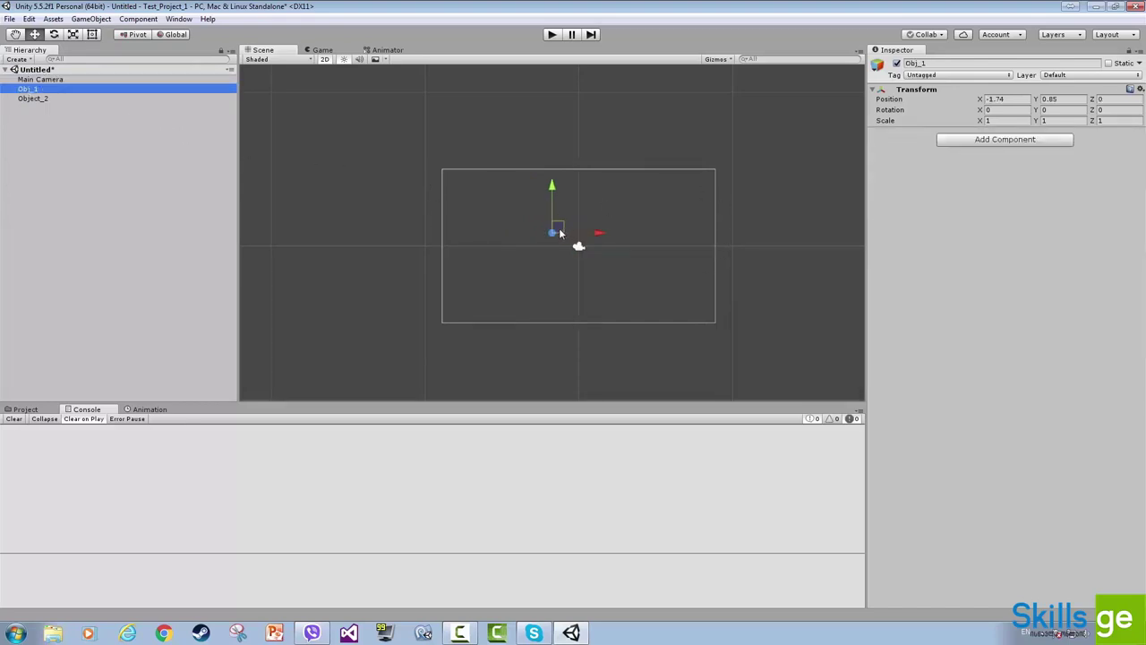
{"action": "left_click_drag", "start_coordinate": [559, 228], "coordinate": [390, 214]}
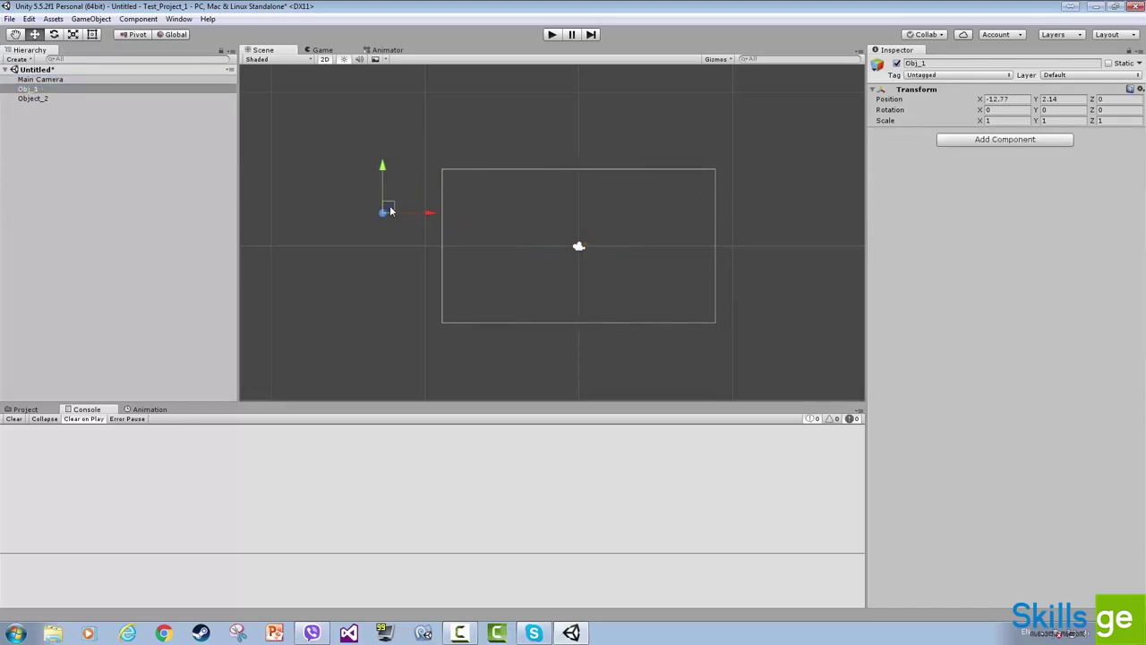
{"action": "left_click", "coordinate": [319, 50]}
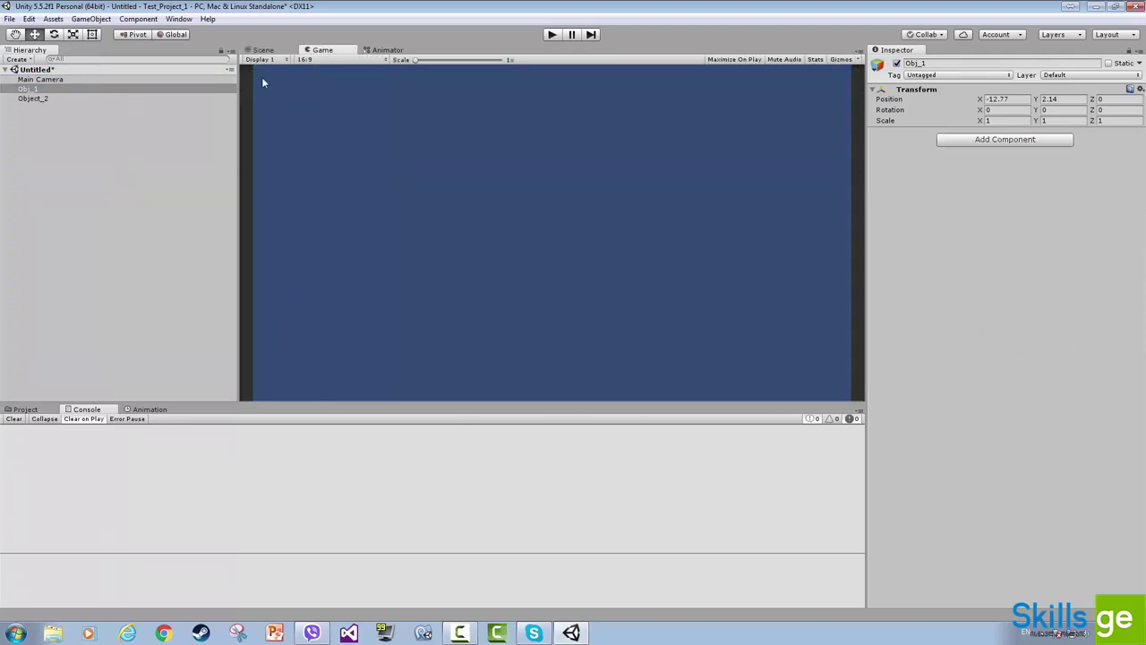
{"action": "left_click", "coordinate": [261, 50]}
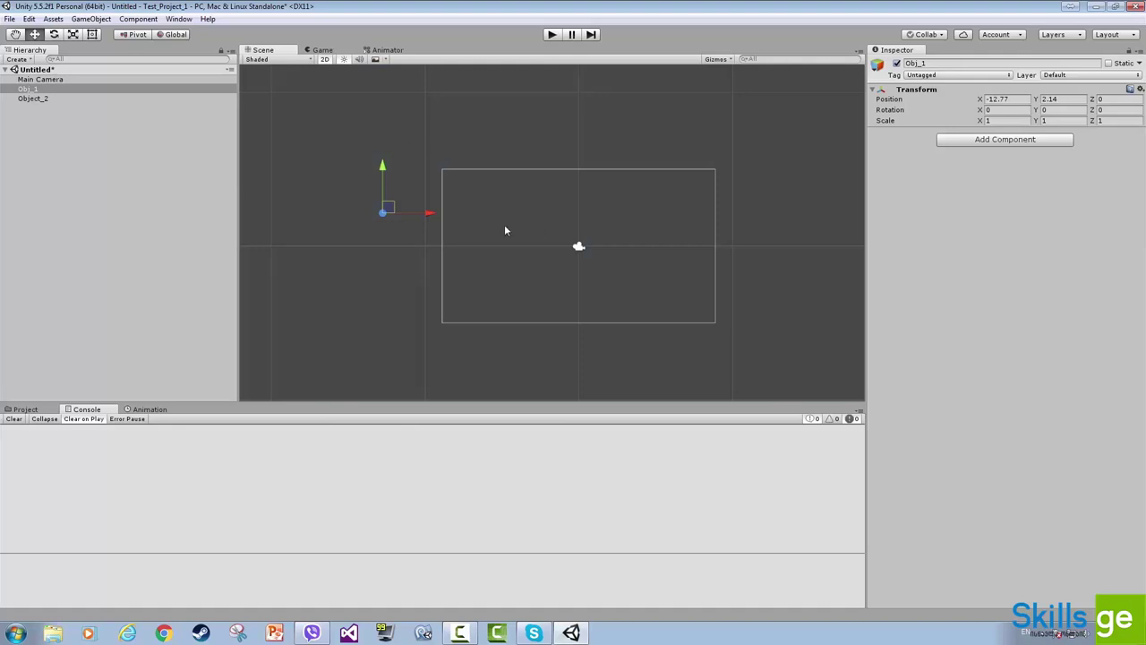
Step: Select the Main Camera and compare the Game view with its frame in the scene, leaving the scene unsaved
{"action": "left_click", "coordinate": [55, 80]}
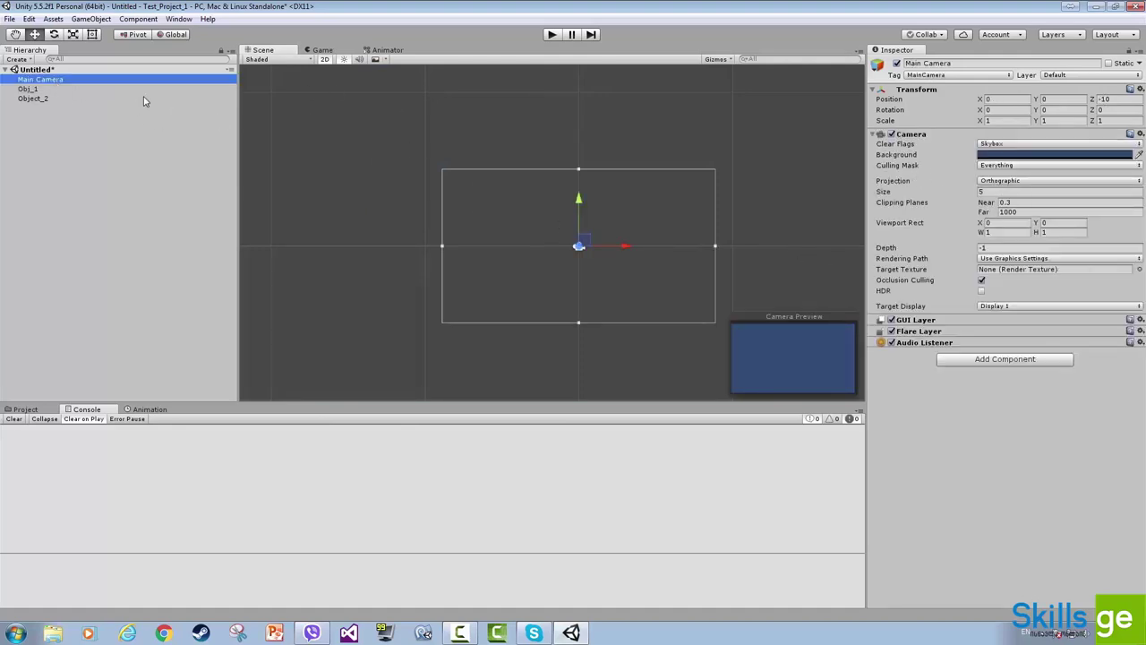
{"action": "key", "text": "ctrl+s"}
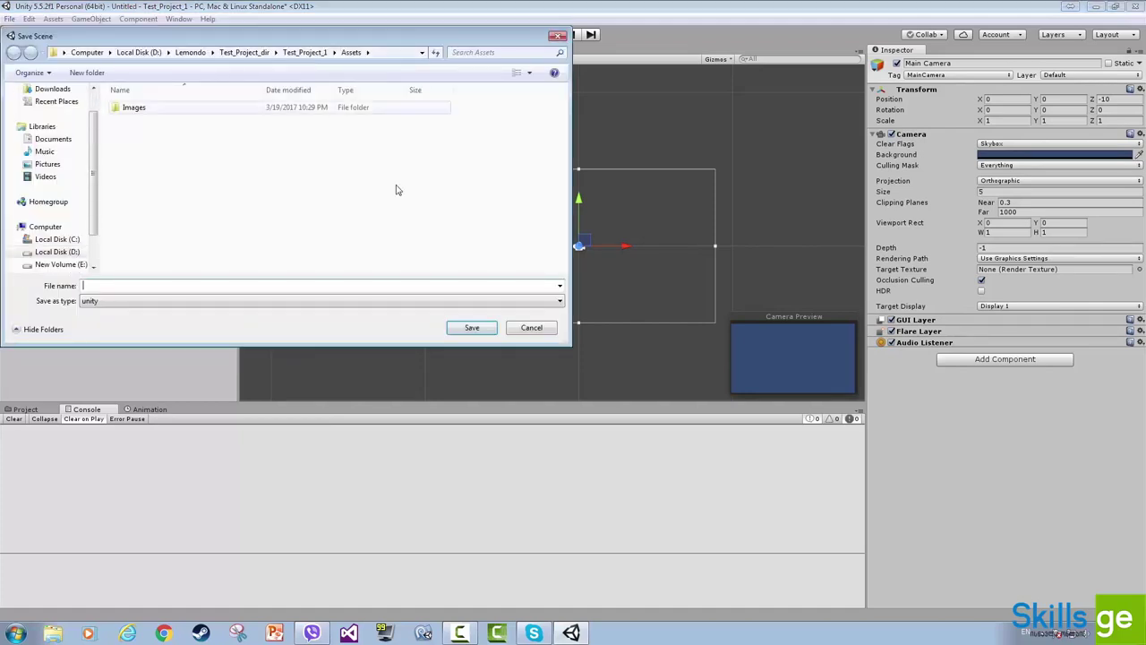
{"action": "left_click", "coordinate": [532, 329]}
{"action": "left_click", "coordinate": [324, 51]}
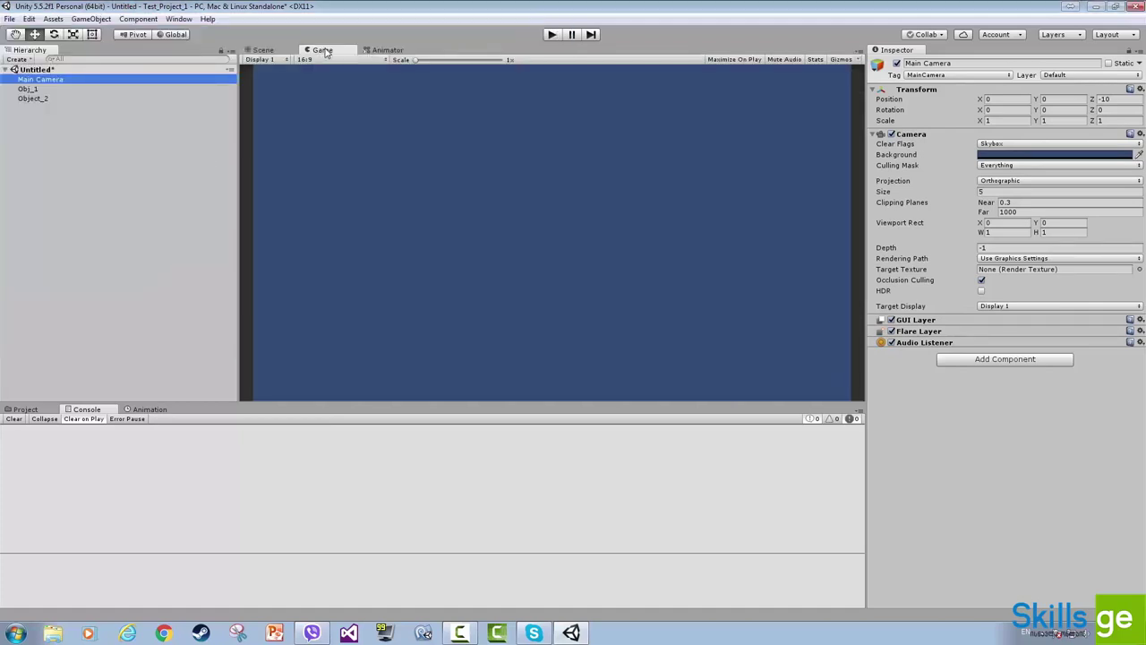
{"action": "left_click", "coordinate": [266, 51]}
Step: Move Obj_1 back inside the camera frame to about X -3.69, Y 1.95
{"action": "left_click", "coordinate": [28, 89]}
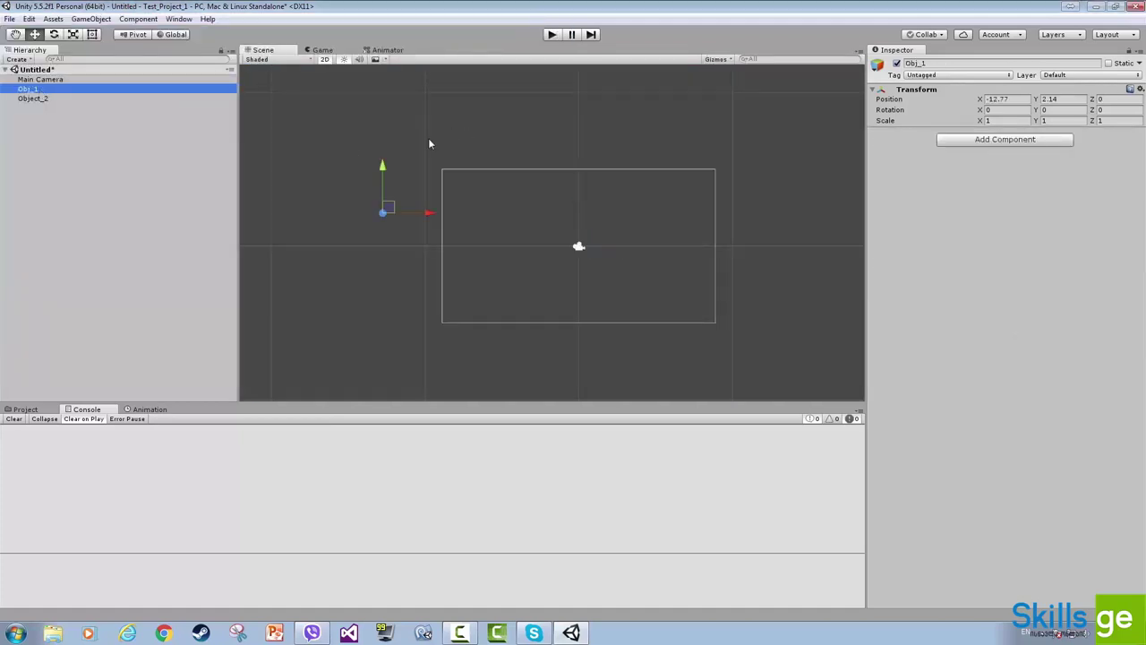
{"action": "left_click_drag", "start_coordinate": [391, 211], "coordinate": [517, 208]}
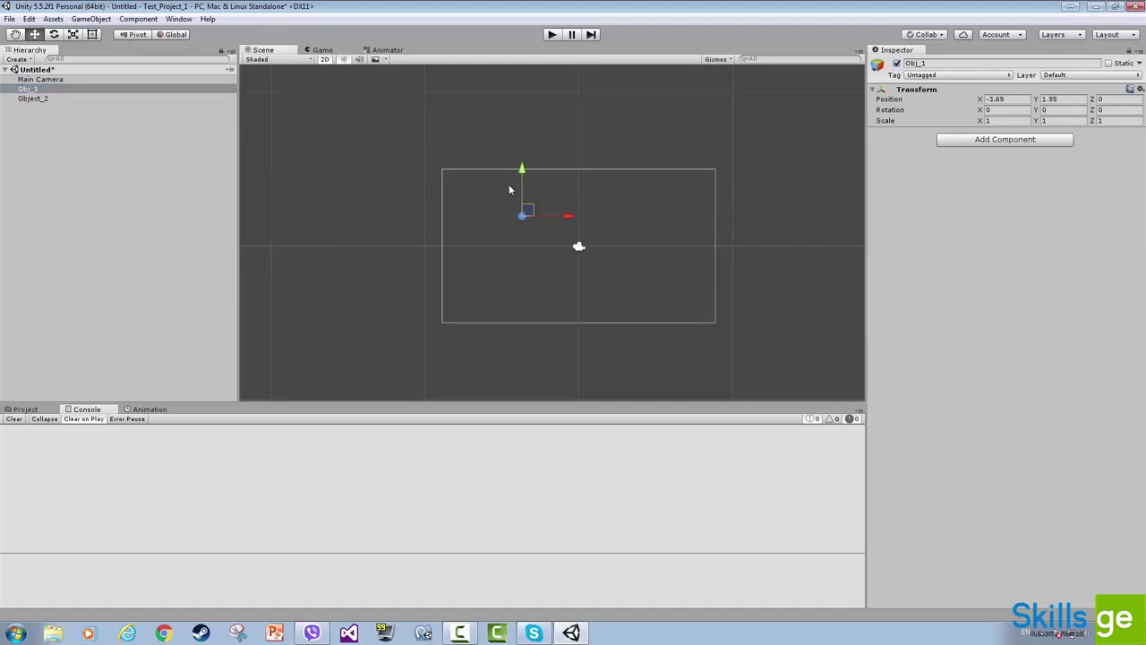
Step: Move Object_2 to about X -4.14, Y 0.87 and make it a child of Obj_1
{"action": "left_click", "coordinate": [38, 98]}
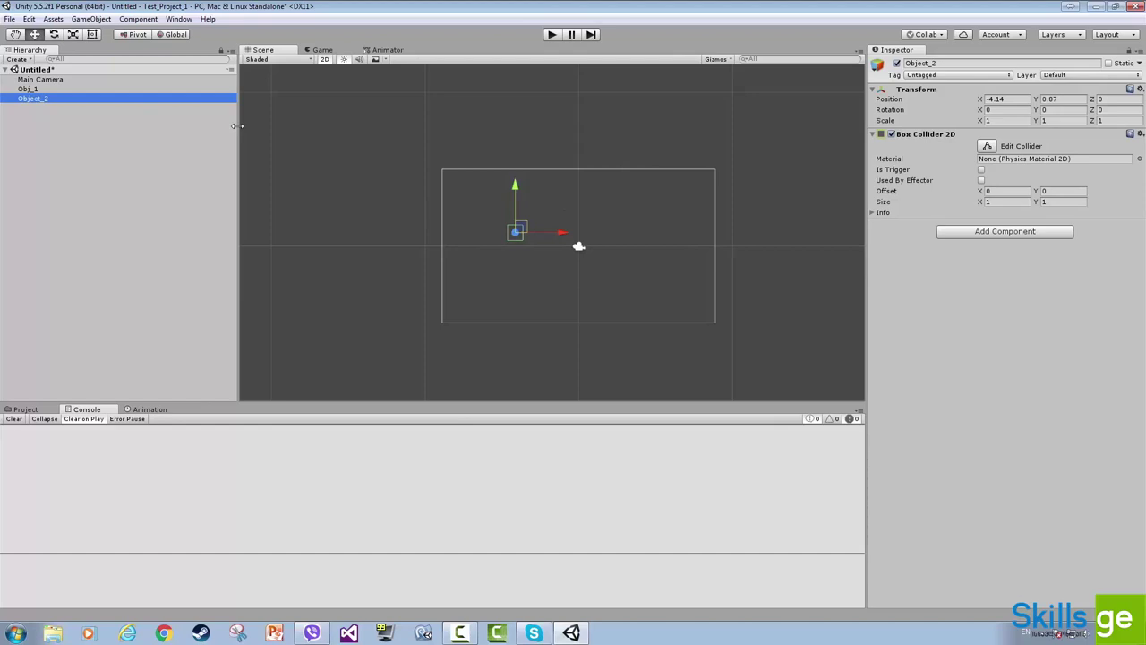
{"action": "left_click_drag", "start_coordinate": [25, 98], "coordinate": [35, 90]}
Step: Add a Box Collider 2D component to Obj_1
{"action": "left_click", "coordinate": [47, 90]}
{"action": "left_click", "coordinate": [981, 142]}
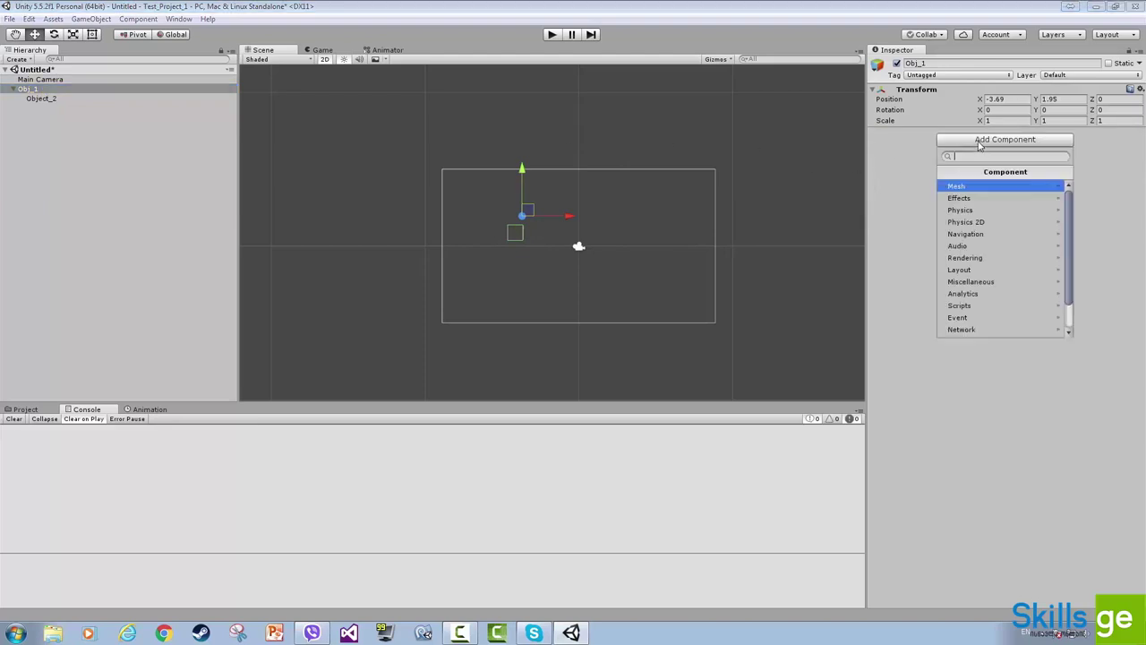
{"action": "left_click", "coordinate": [982, 223]}
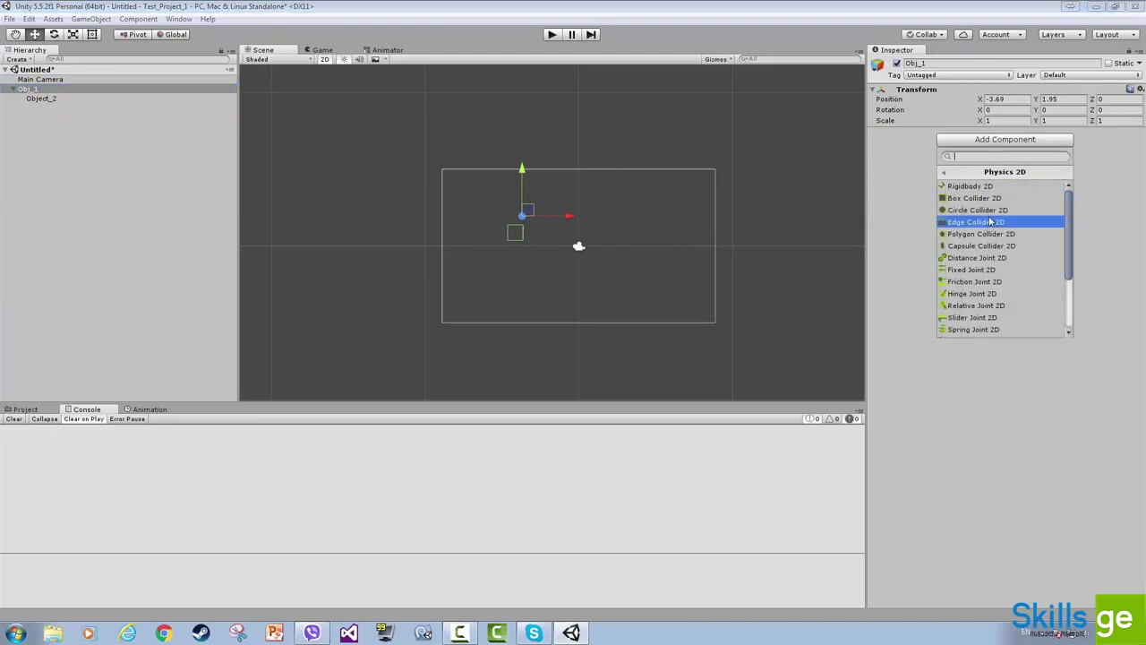
{"action": "left_click", "coordinate": [974, 198]}
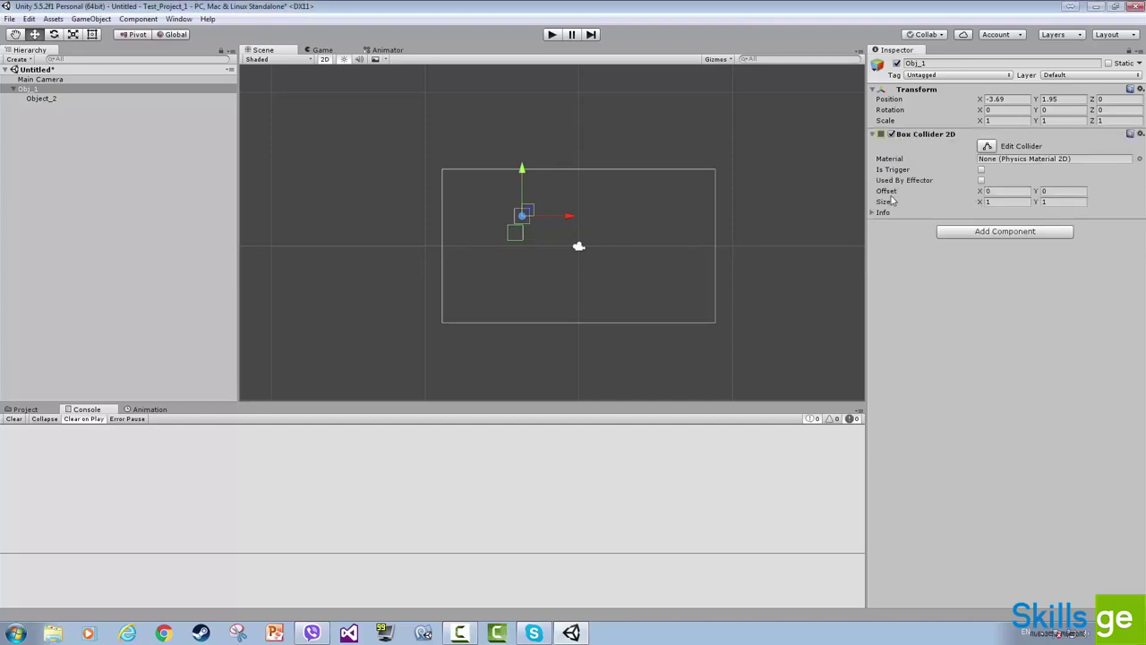
Step: Move Object_2 below Obj_1 to a local position of about X -0.1, Y -2.64
{"action": "key", "text": "ctrl+s"}
{"action": "left_click", "coordinate": [532, 328]}
{"action": "left_click_drag", "start_coordinate": [529, 232], "coordinate": [531, 254]}
{"action": "scroll", "coordinate": [548, 234], "scroll_direction": "up", "scroll_amount": 2}
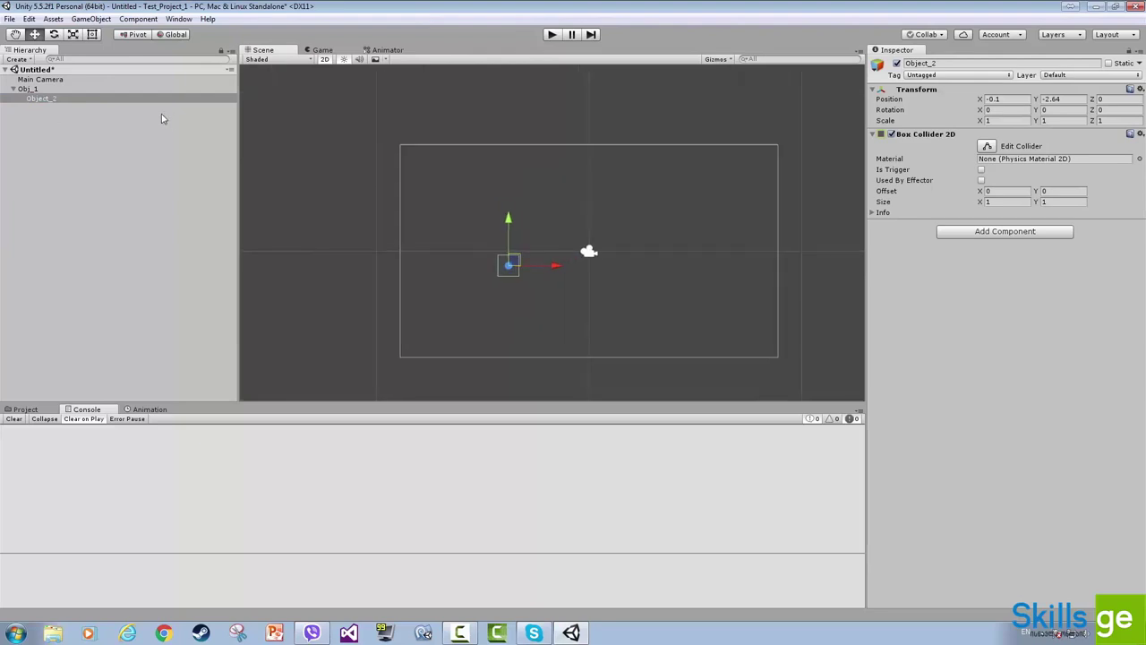
Step: Examine Obj_1 and its child Object_2 in turn to compare their nesting and position values
{"action": "left_click", "coordinate": [37, 89]}
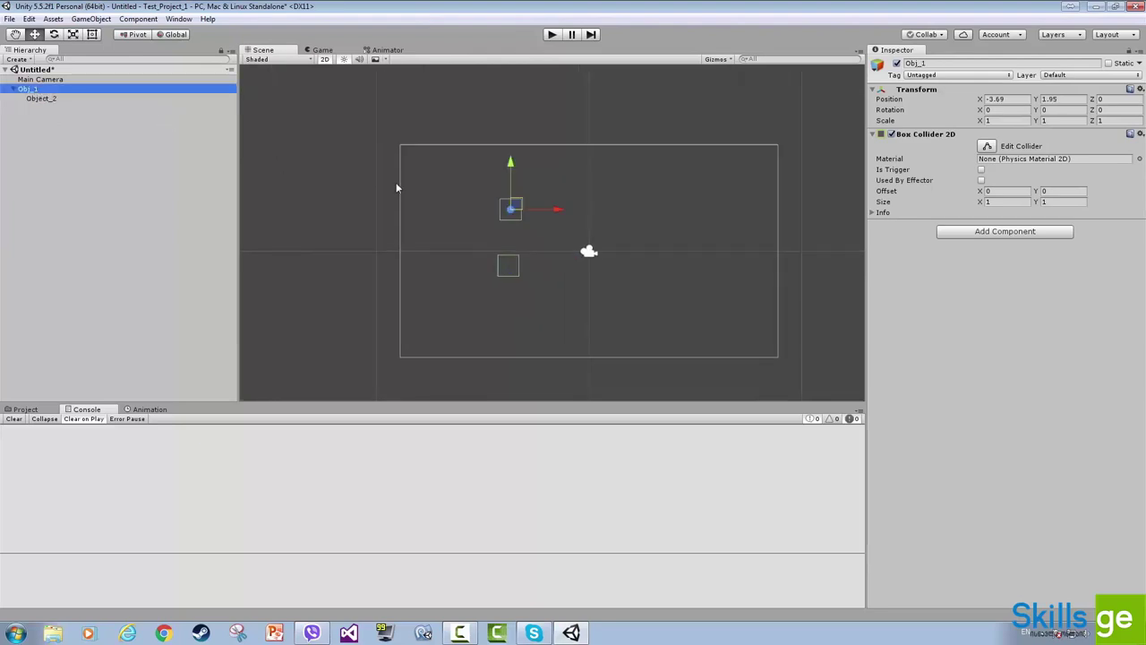
{"action": "left_click", "coordinate": [40, 98]}
{"action": "left_click", "coordinate": [36, 89]}
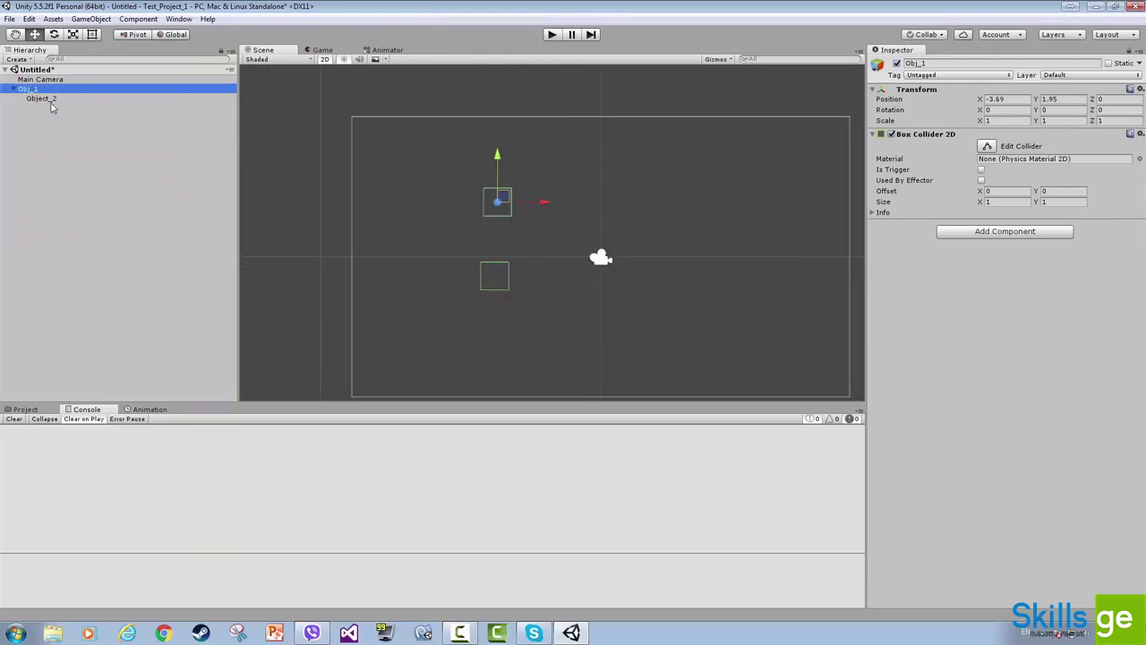
{"action": "left_click", "coordinate": [43, 99]}
{"action": "left_click", "coordinate": [29, 143]}
{"action": "left_click", "coordinate": [42, 98]}
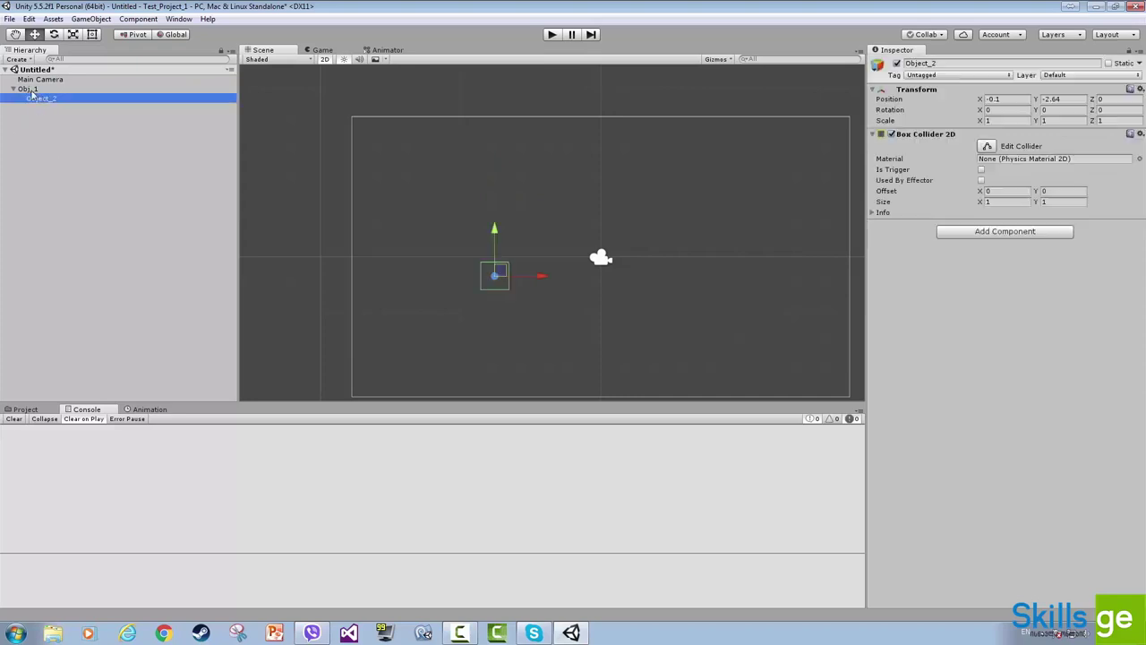
{"action": "left_click_drag", "start_coordinate": [34, 89], "coordinate": [64, 153]}
{"action": "left_click_drag", "start_coordinate": [33, 101], "coordinate": [34, 91]}
Step: Move Obj_1 together with its child to about X -2.92, Y 3.49
{"action": "left_click", "coordinate": [25, 89]}
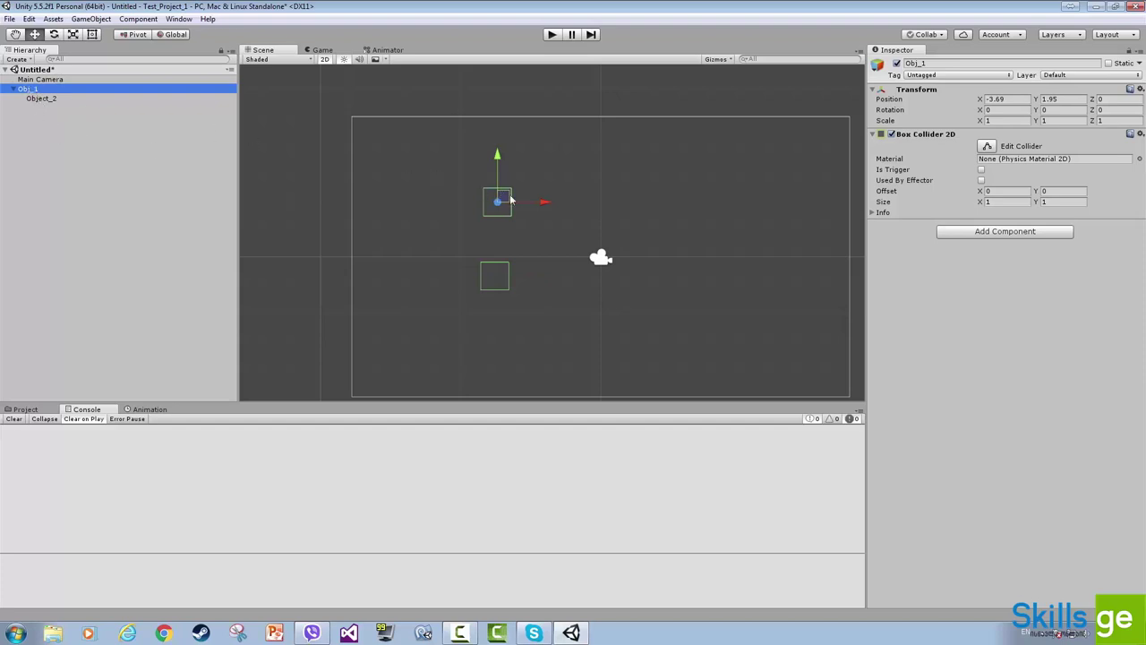
{"action": "left_click_drag", "start_coordinate": [510, 199], "coordinate": [539, 157]}
Step: Rename Obj_1 as parent and Object_2 as child
{"action": "left_click", "coordinate": [31, 90]}
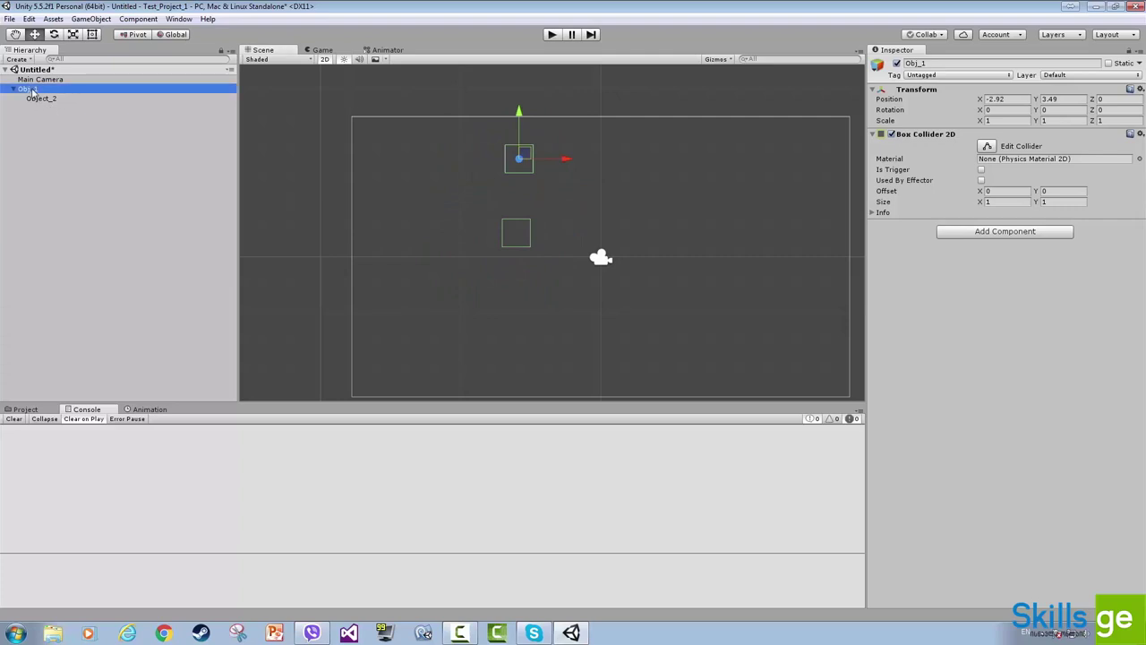
{"action": "type", "text": "parent"}
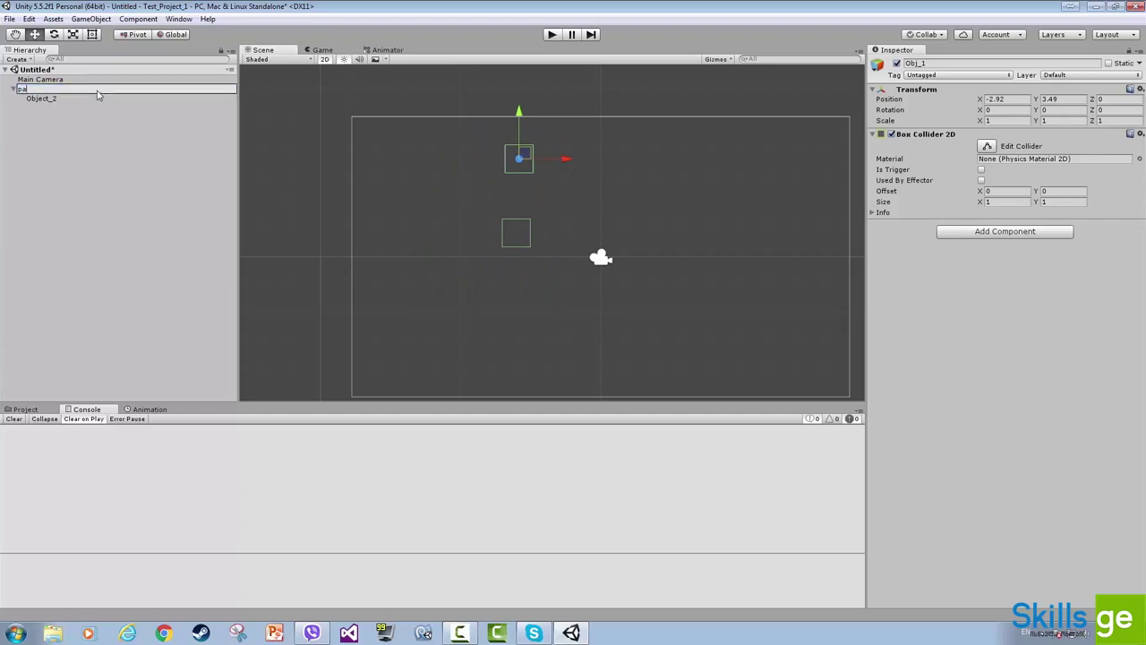
{"action": "key", "text": "Return"}
{"action": "left_click", "coordinate": [98, 96]}
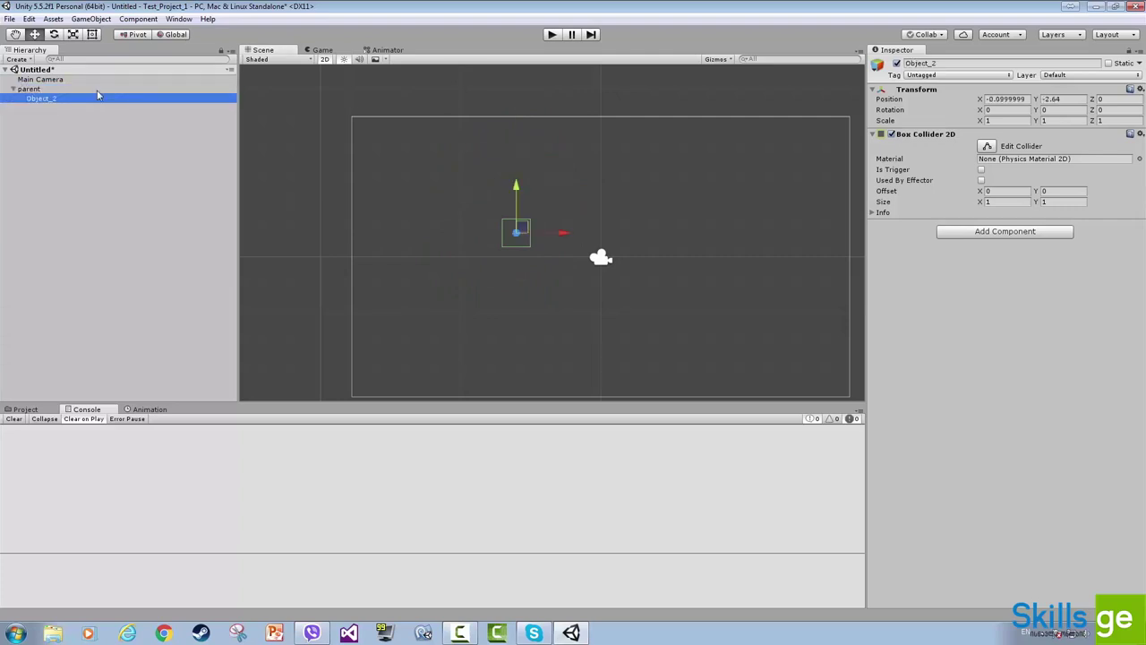
{"action": "key", "text": "F2"}
{"action": "type", "text": "child"}
{"action": "key", "text": "Return"}
Step: Move the parent object to about X -2.75, Y 3.28
{"action": "left_click", "coordinate": [87, 89]}
{"action": "mouse_move", "coordinate": [521, 154]}
{"action": "left_mouse_down"}
{"action": "mouse_move", "coordinate": [477, 178]}
{"action": "mouse_move", "coordinate": [523, 156]}
{"action": "left_mouse_up"}
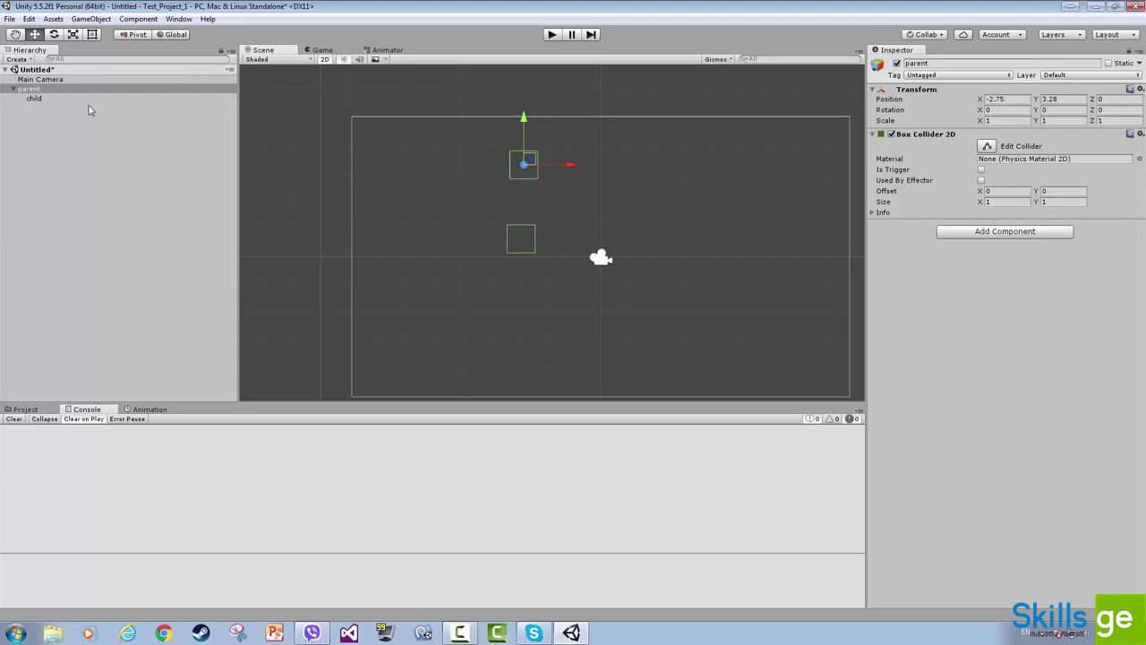
Step: Set the child object's X and Y position to 0 so it sits exactly on its parent
{"action": "left_click", "coordinate": [43, 98]}
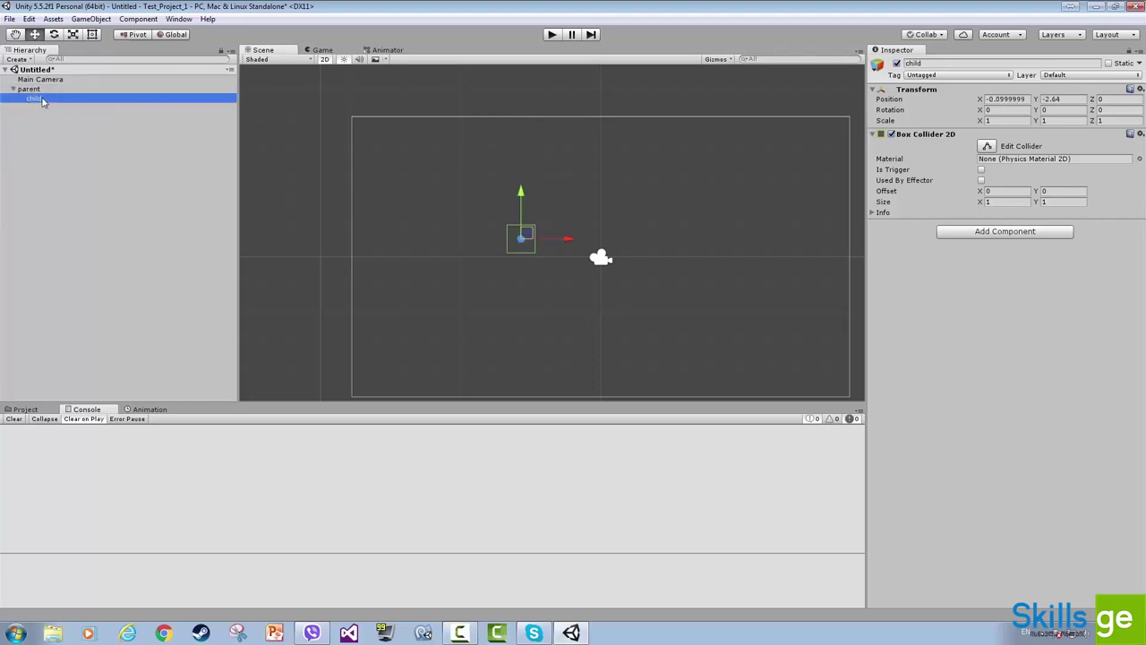
{"action": "left_click", "coordinate": [1010, 100]}
{"action": "type", "text": "0"}
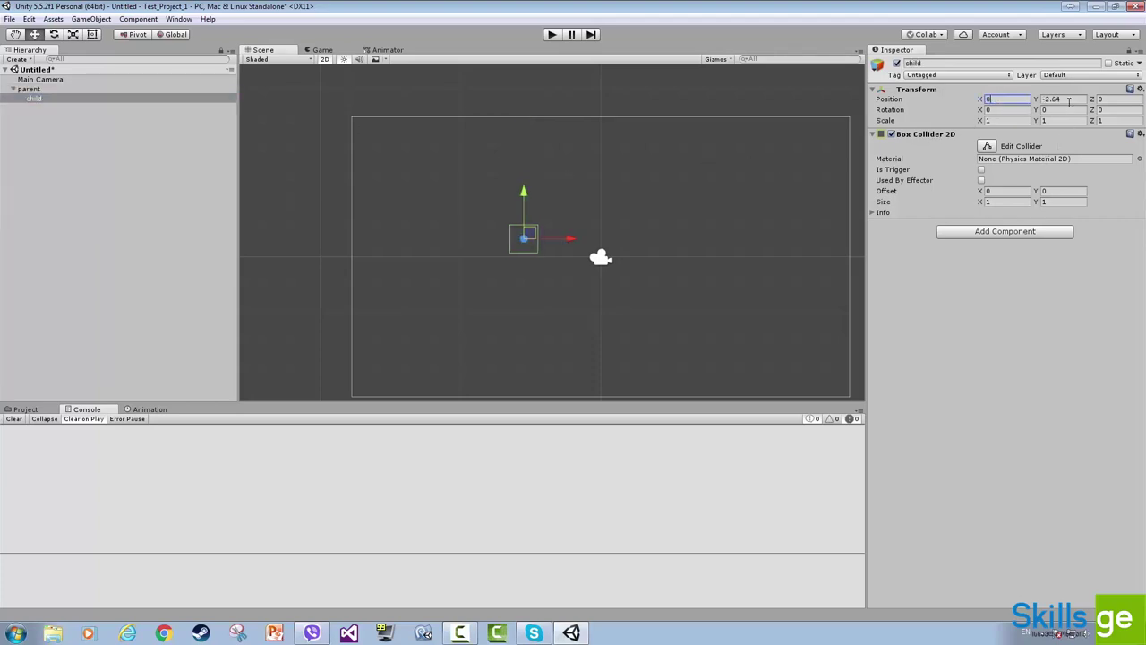
{"action": "left_click", "coordinate": [1064, 99]}
{"action": "type", "text": "0"}
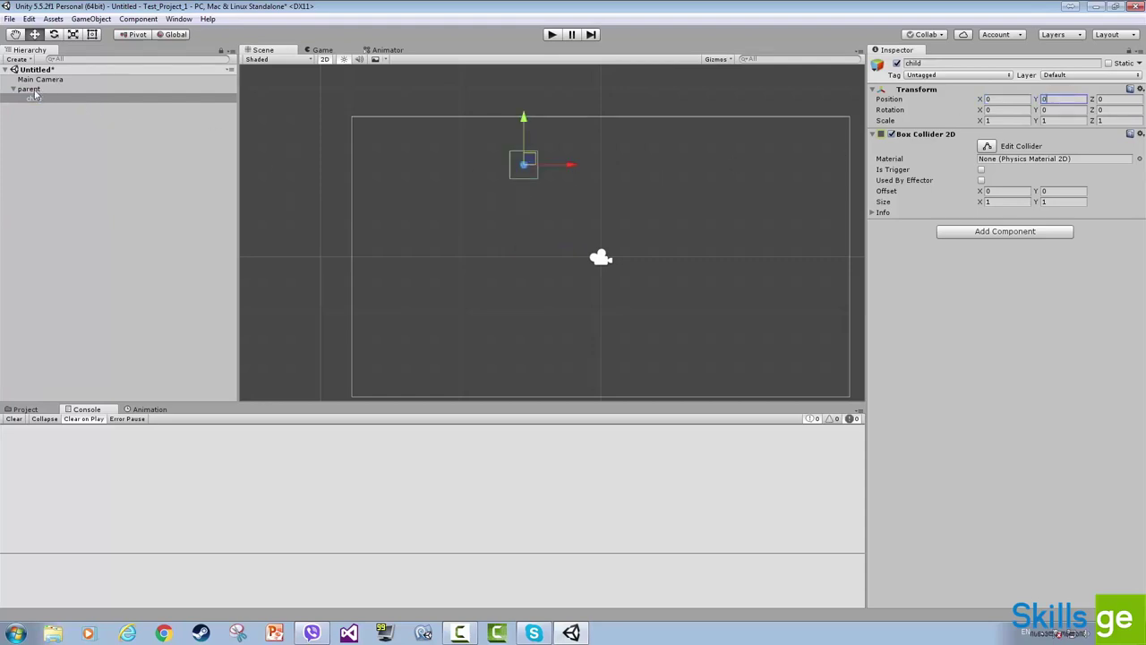
Step: Move the parent object to about X -4.18, Y 2.21 and check the child's local position
{"action": "left_click", "coordinate": [32, 90]}
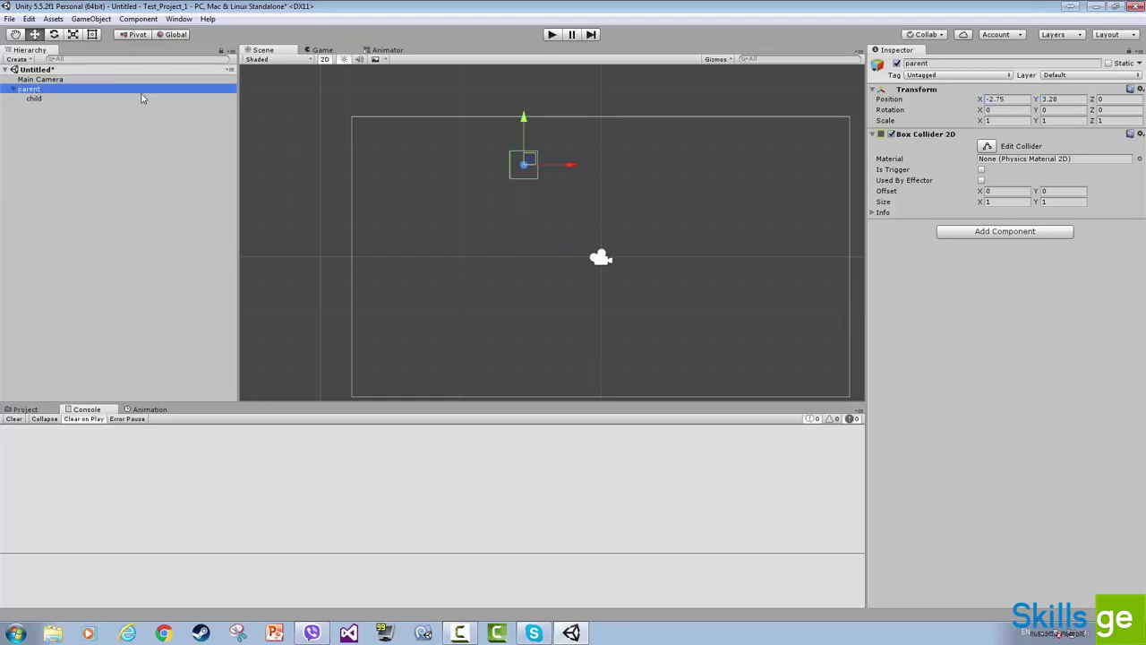
{"action": "left_click_drag", "start_coordinate": [530, 168], "coordinate": [479, 189]}
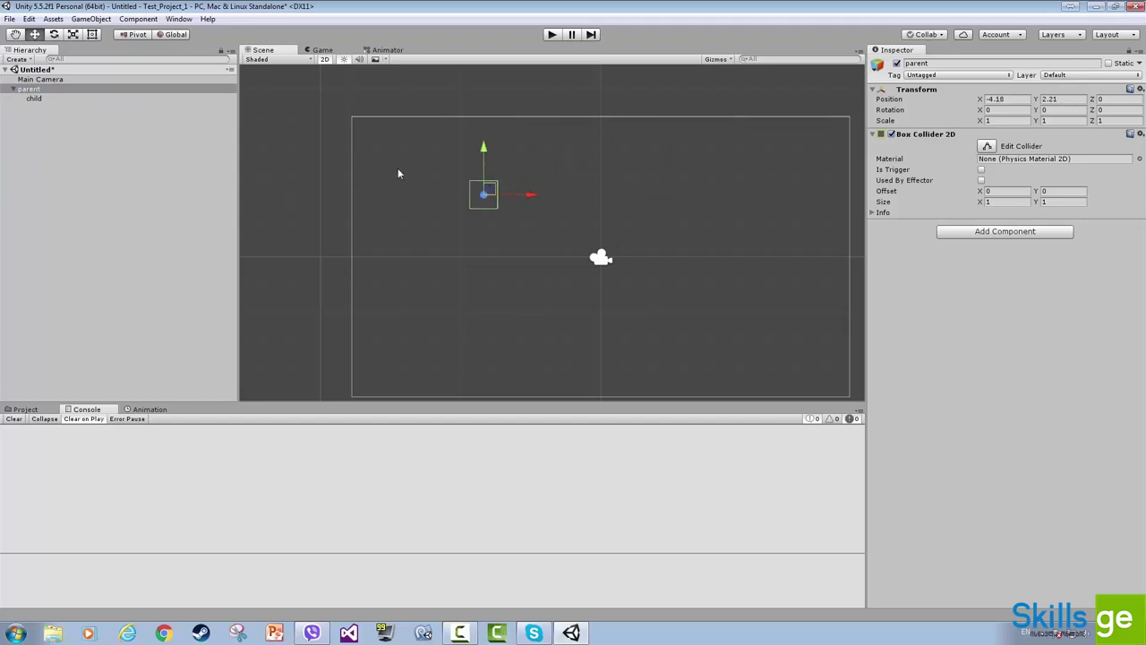
{"action": "left_click", "coordinate": [36, 100]}
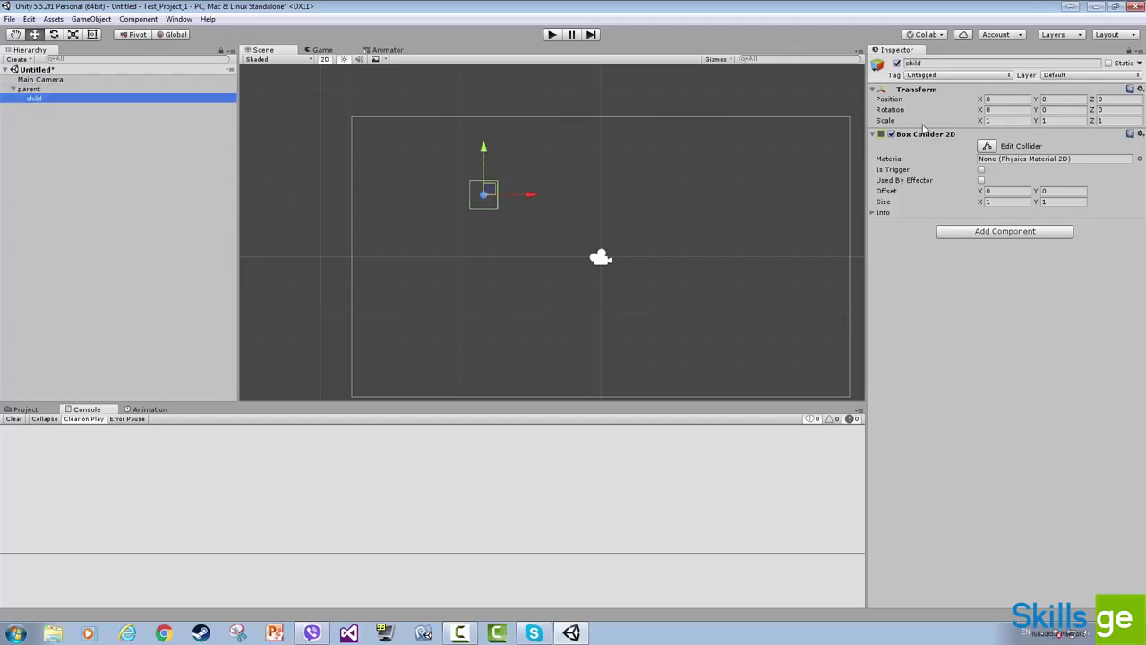
{"action": "left_click", "coordinate": [44, 90]}
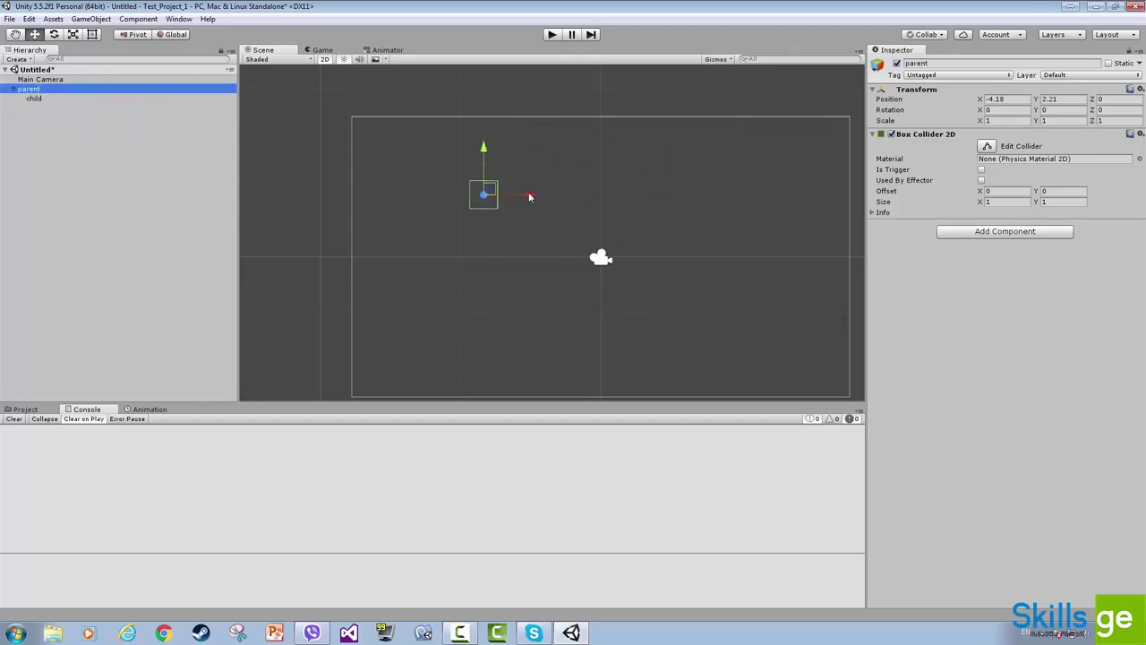
Step: Move the child away to a local position of about X 5.83, Y 0.02, and move the parent to about X -3, Y 2.27
{"action": "left_click", "coordinate": [34, 97]}
{"action": "left_click_drag", "start_coordinate": [527, 195], "coordinate": [693, 194]}
{"action": "left_click", "coordinate": [32, 90]}
{"action": "left_click_drag", "start_coordinate": [489, 190], "coordinate": [524, 186]}
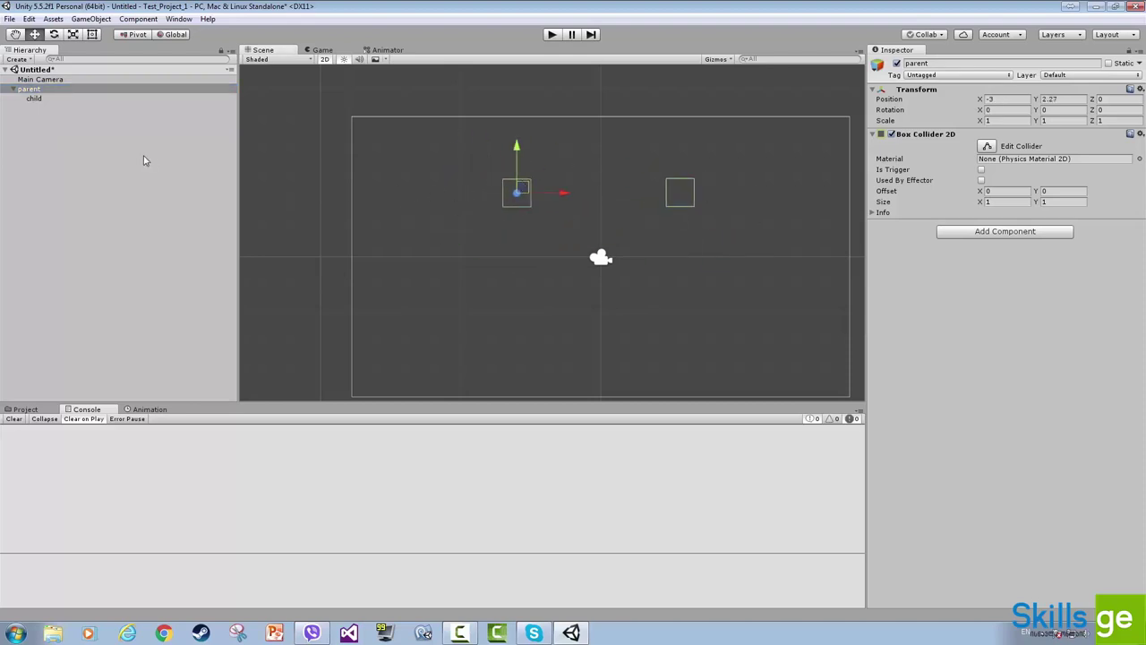
Step: Compare the position values of the child and parent objects, leaving both unchanged
{"action": "left_click", "coordinate": [37, 99]}
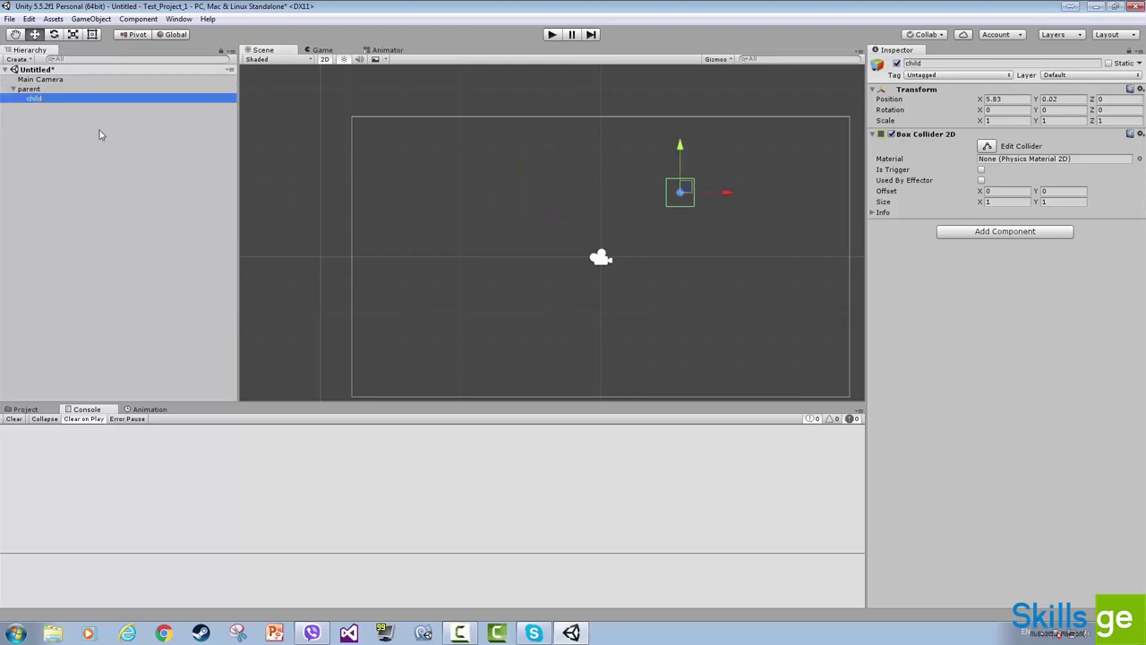
{"action": "left_click", "coordinate": [32, 90]}
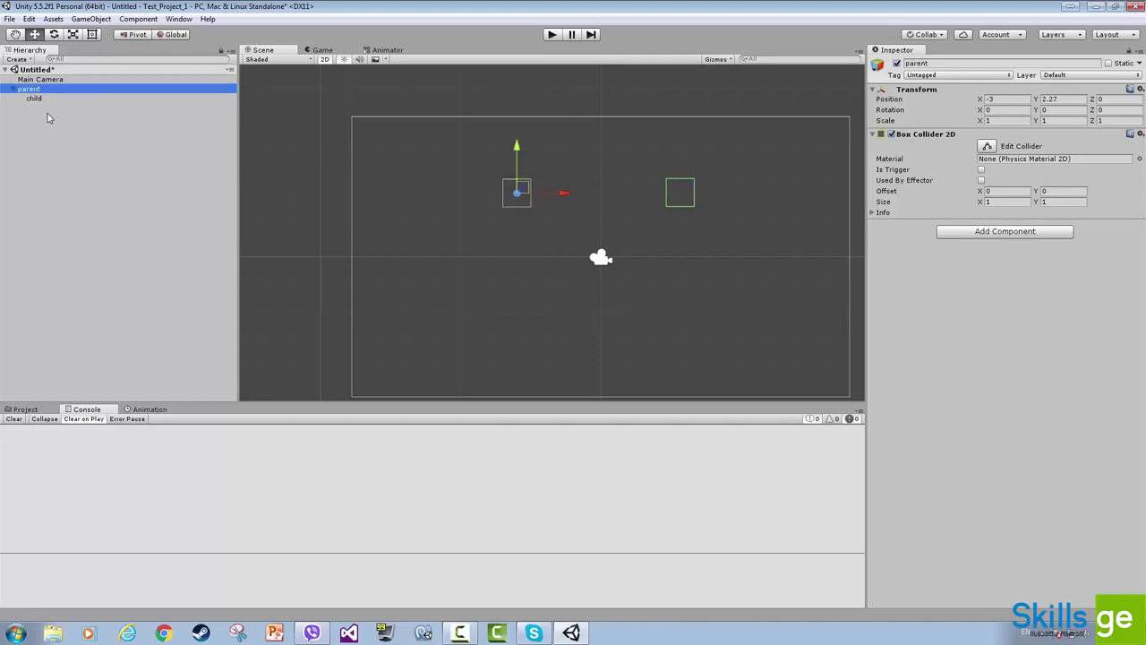
{"action": "left_click", "coordinate": [37, 100]}
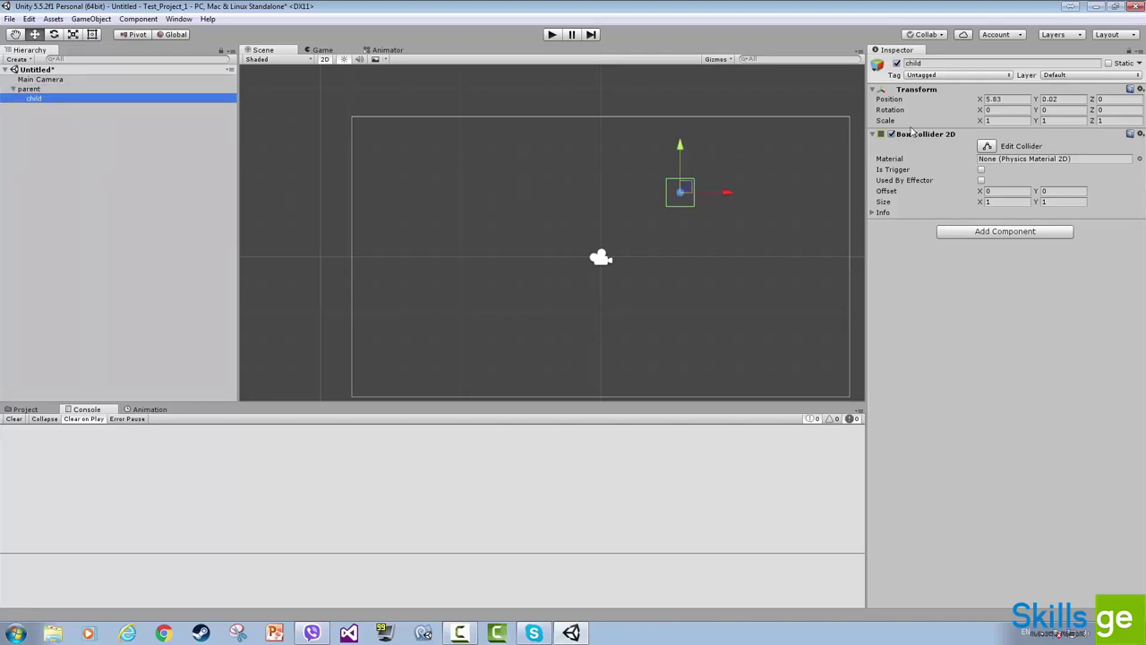
{"action": "left_click", "coordinate": [1018, 99]}
{"action": "key", "text": "Tab"}
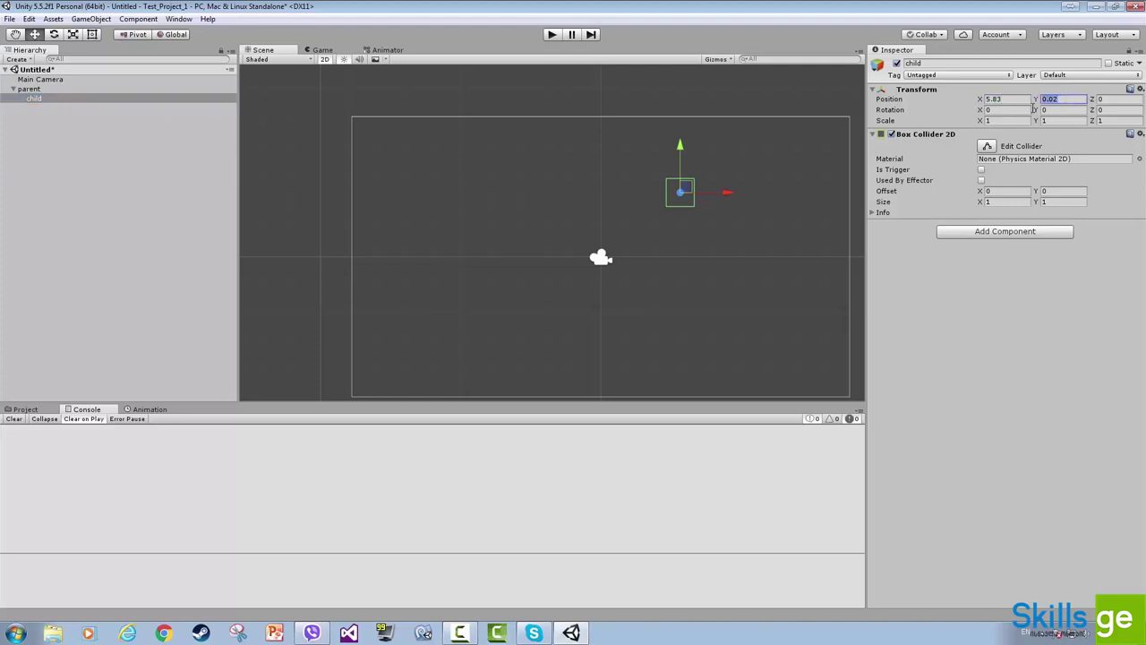
{"action": "left_click", "coordinate": [1008, 99]}
{"action": "left_click", "coordinate": [32, 91]}
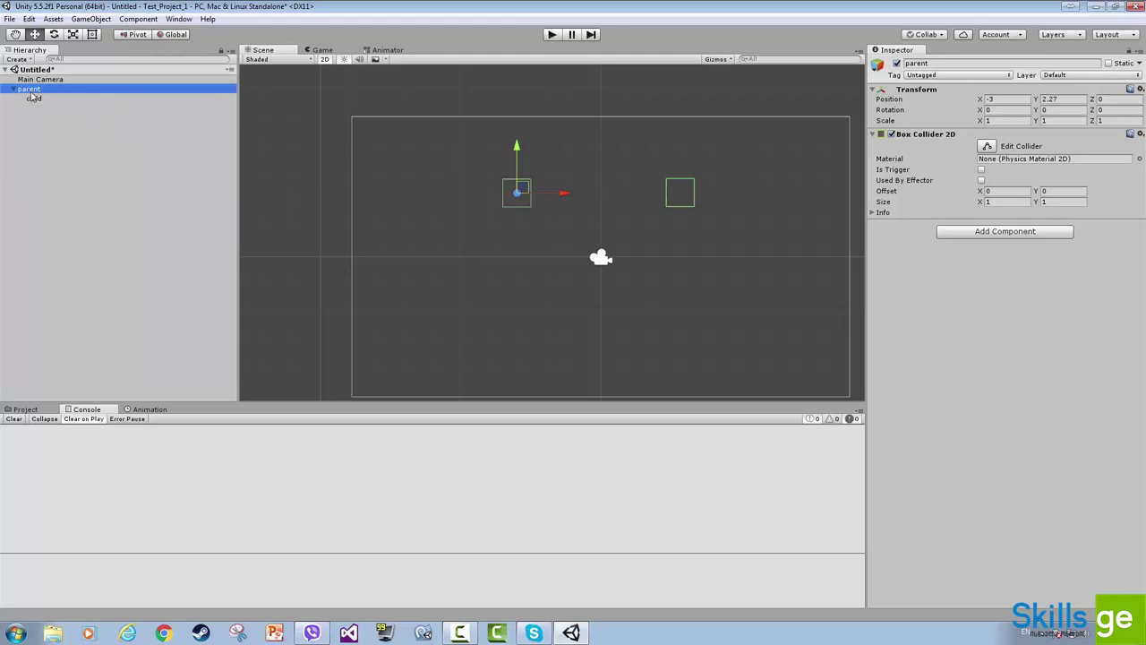
Step: Detach child from parent to inspect its world position, and make it a child of parent again
{"action": "left_click_drag", "start_coordinate": [33, 98], "coordinate": [35, 167]}
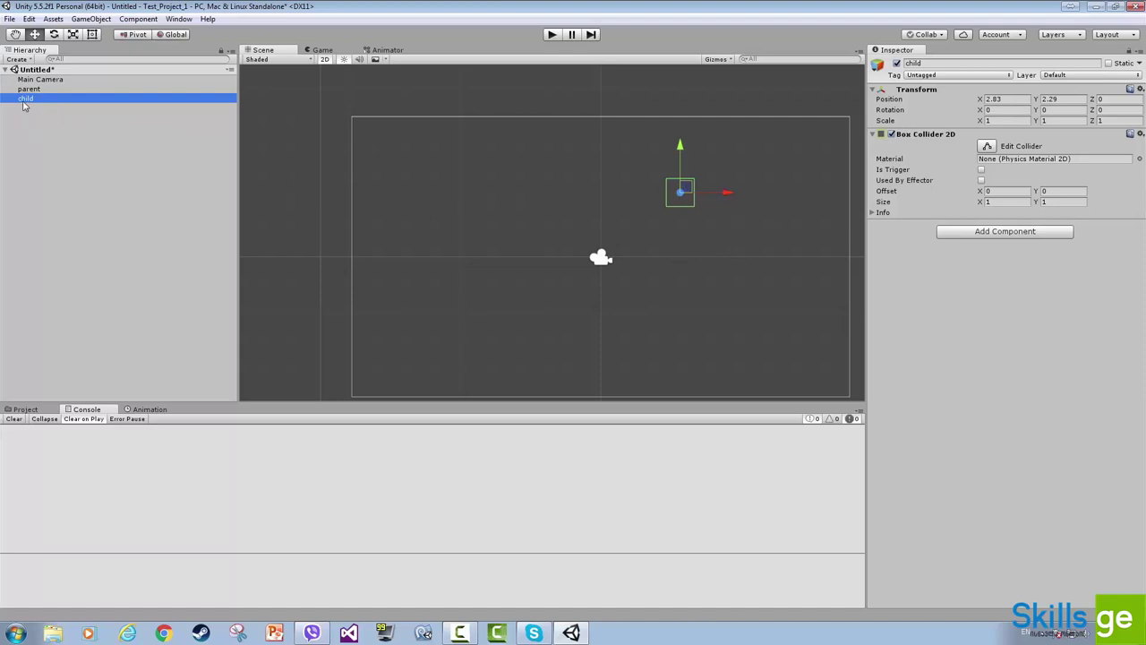
{"action": "left_click_drag", "start_coordinate": [24, 100], "coordinate": [26, 87]}
{"action": "left_click", "coordinate": [42, 90]}
{"action": "left_click", "coordinate": [36, 99]}
Step: Move the parent object with its child to about X -2.42, Y 2.23
{"action": "left_click", "coordinate": [35, 89]}
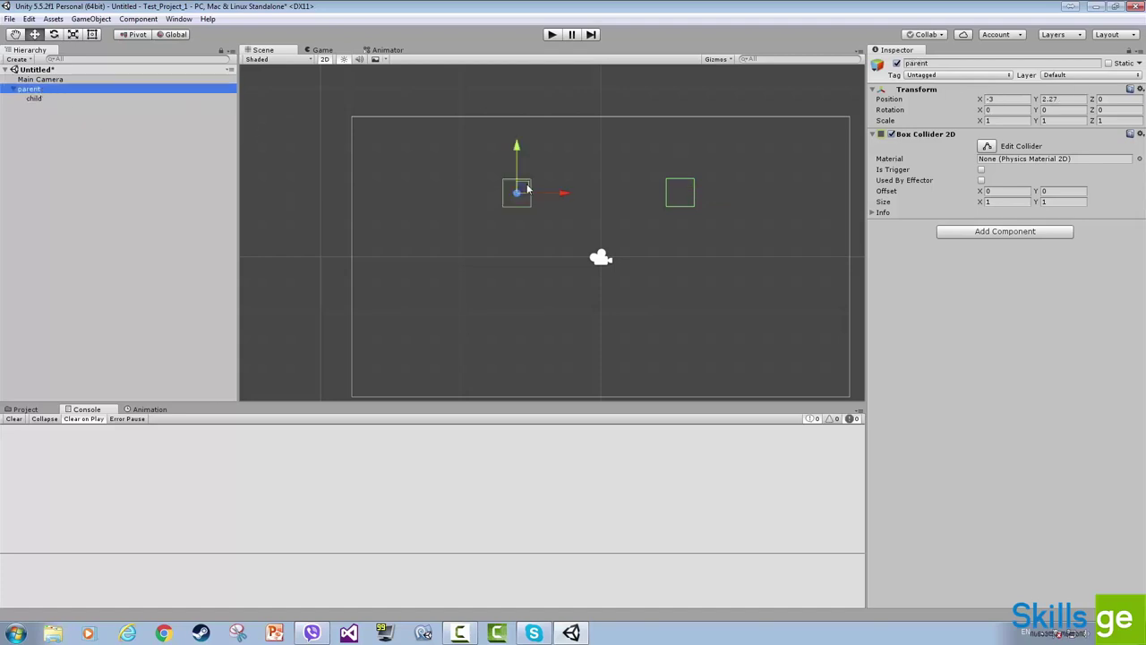
{"action": "mouse_move", "coordinate": [523, 184]}
{"action": "left_mouse_down"}
{"action": "mouse_move", "coordinate": [581, 159]}
{"action": "mouse_move", "coordinate": [539, 190]}
{"action": "left_mouse_up"}
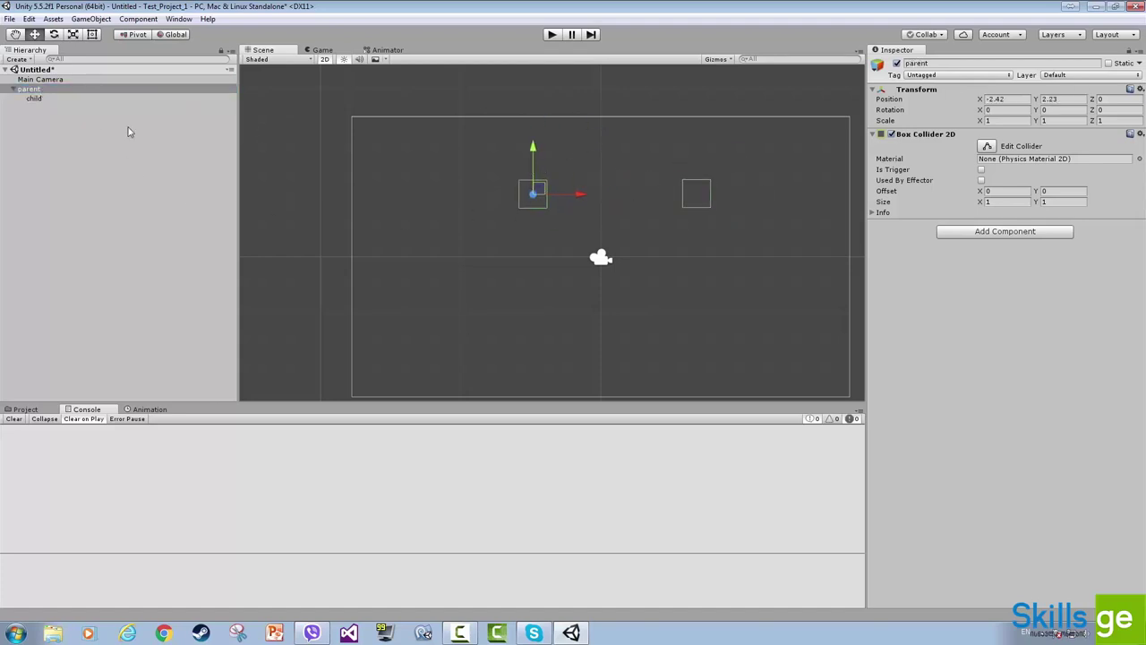
{"action": "left_click", "coordinate": [30, 90]}
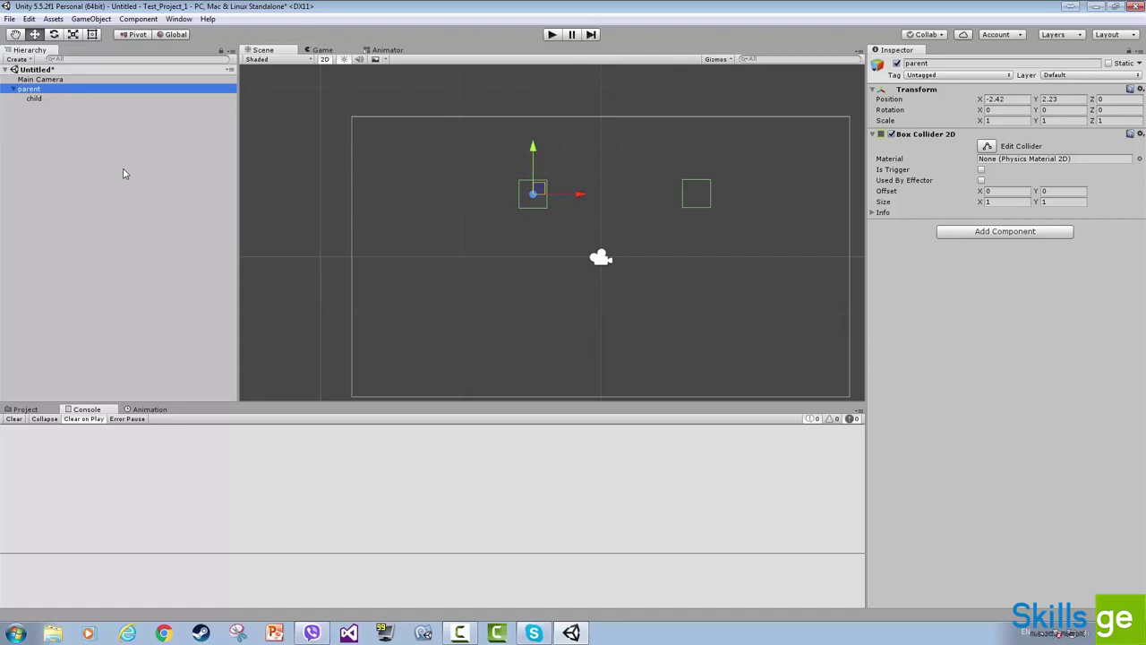
Step: Create an empty game object at the root of the scene and name it child_2
{"action": "left_click", "coordinate": [56, 148]}
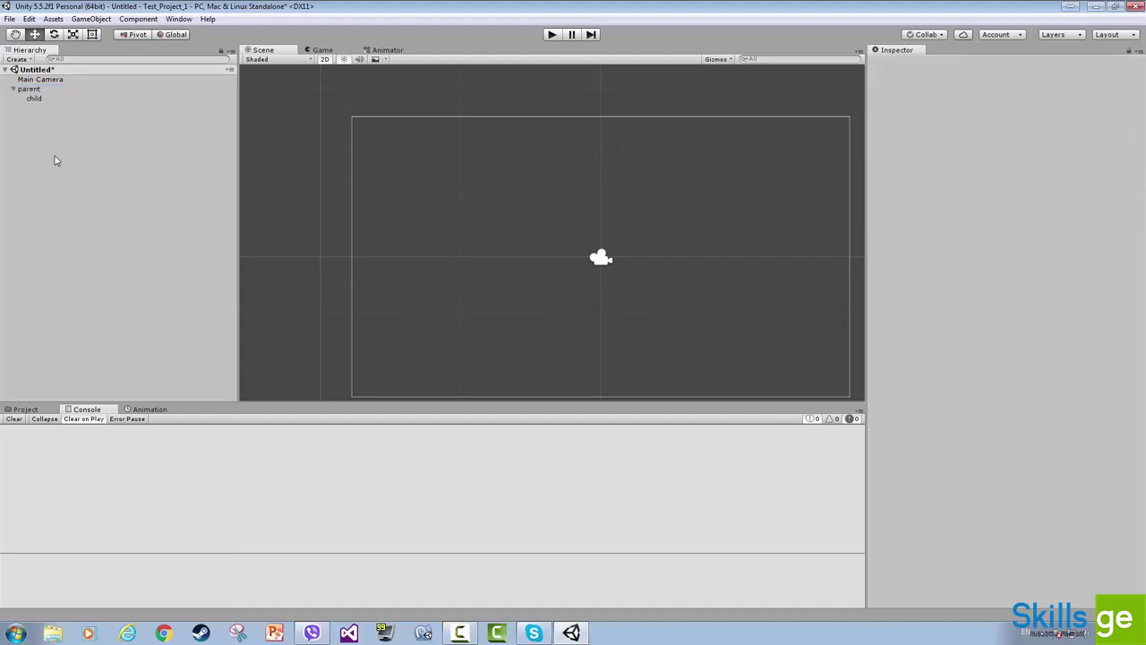
{"action": "right_click", "coordinate": [43, 151]}
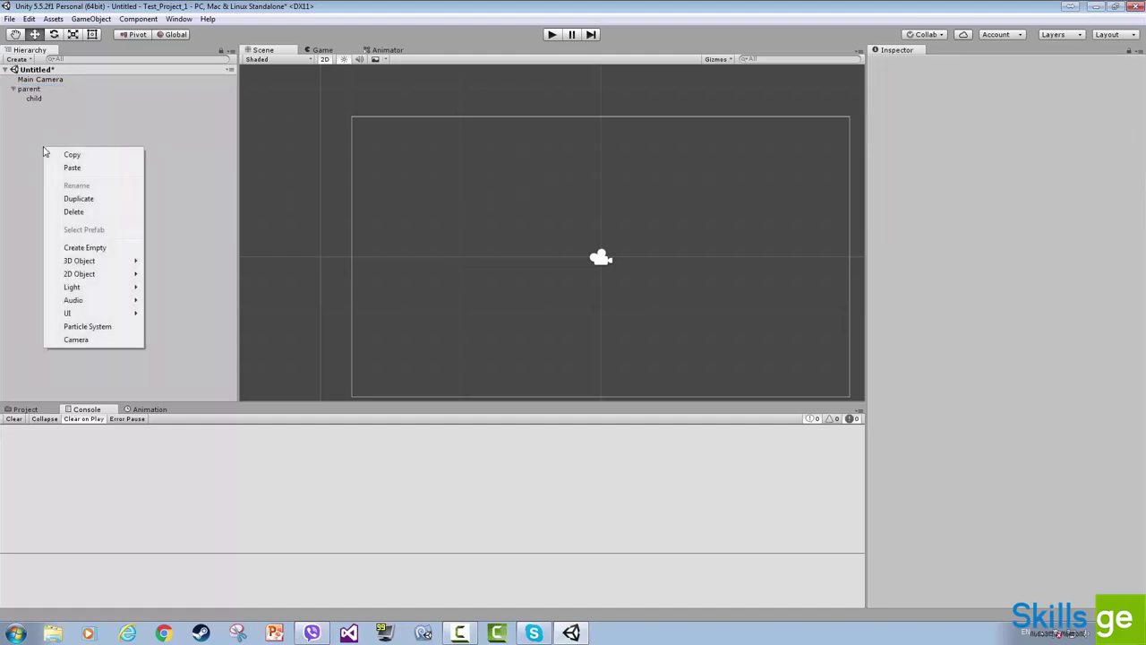
{"action": "left_click", "coordinate": [94, 248]}
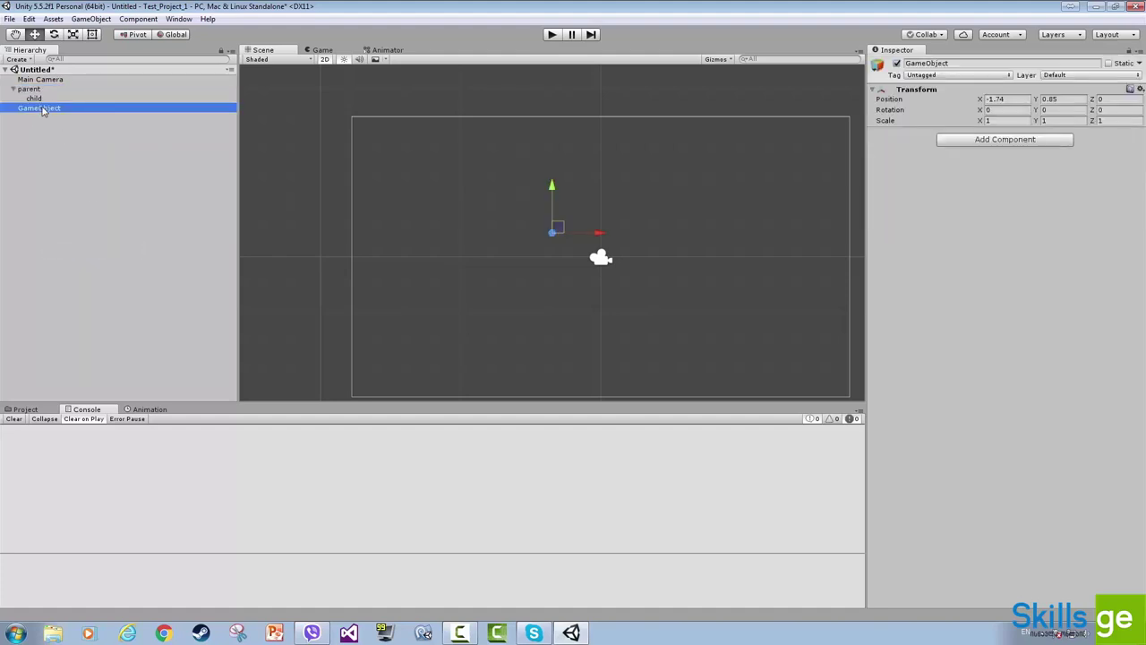
{"action": "left_click", "coordinate": [114, 109]}
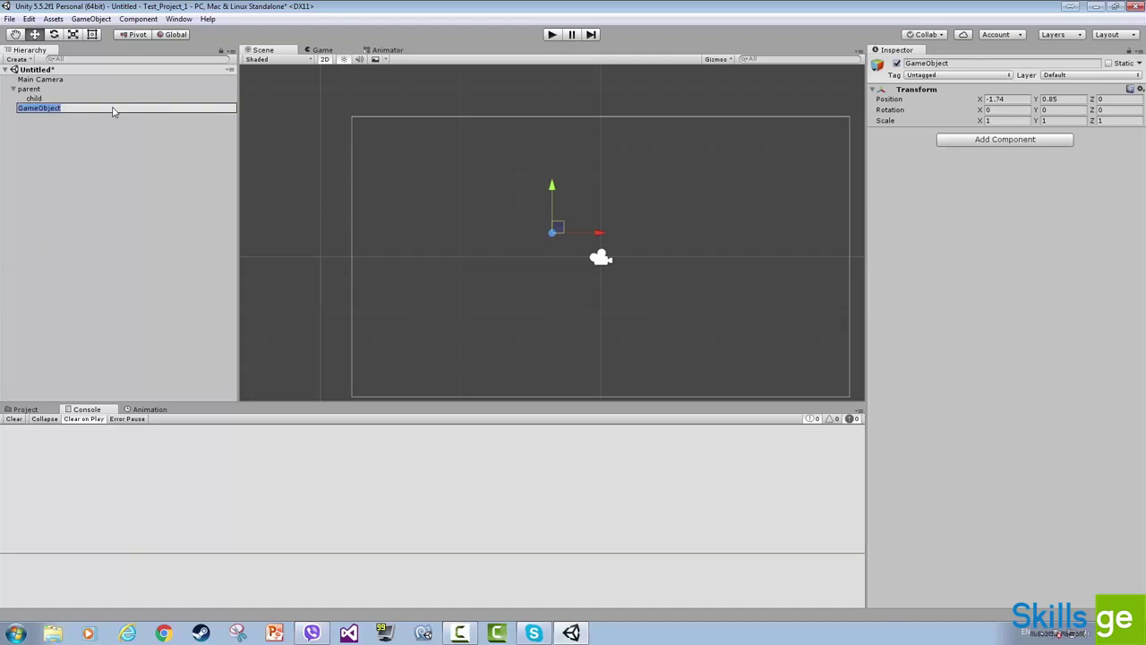
{"action": "type", "text": "child_2"}
{"action": "key", "text": "Return"}
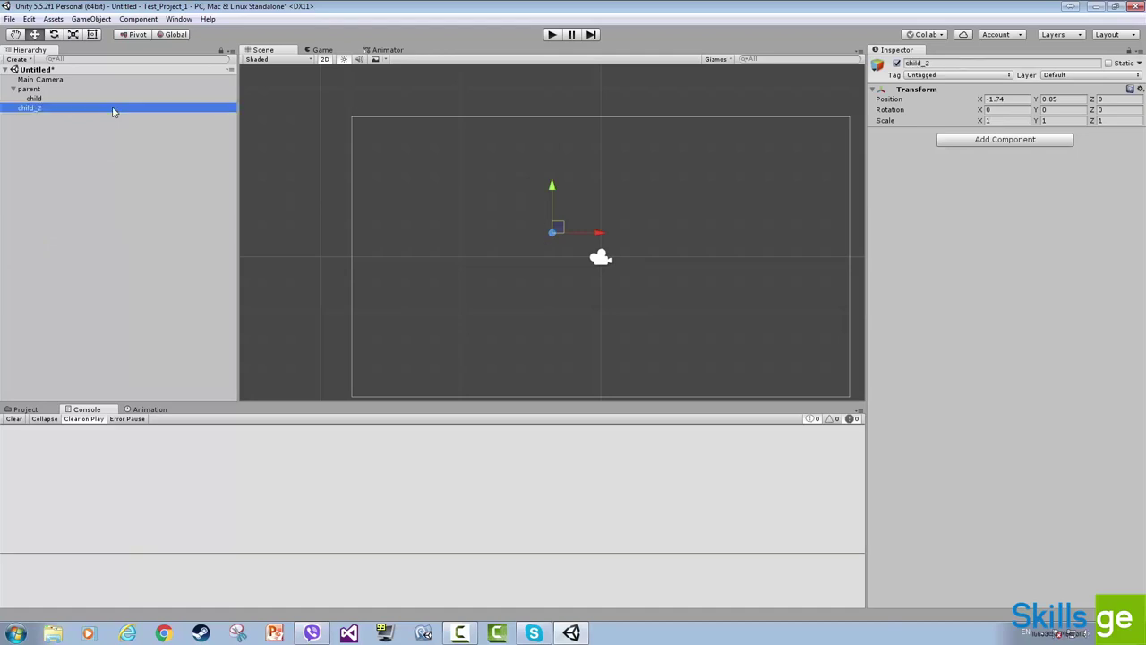
Step: Make child_2 a child of the child object and select it
{"action": "left_click_drag", "start_coordinate": [38, 111], "coordinate": [36, 99]}
{"action": "left_click", "coordinate": [34, 89]}
{"action": "left_click", "coordinate": [49, 110]}
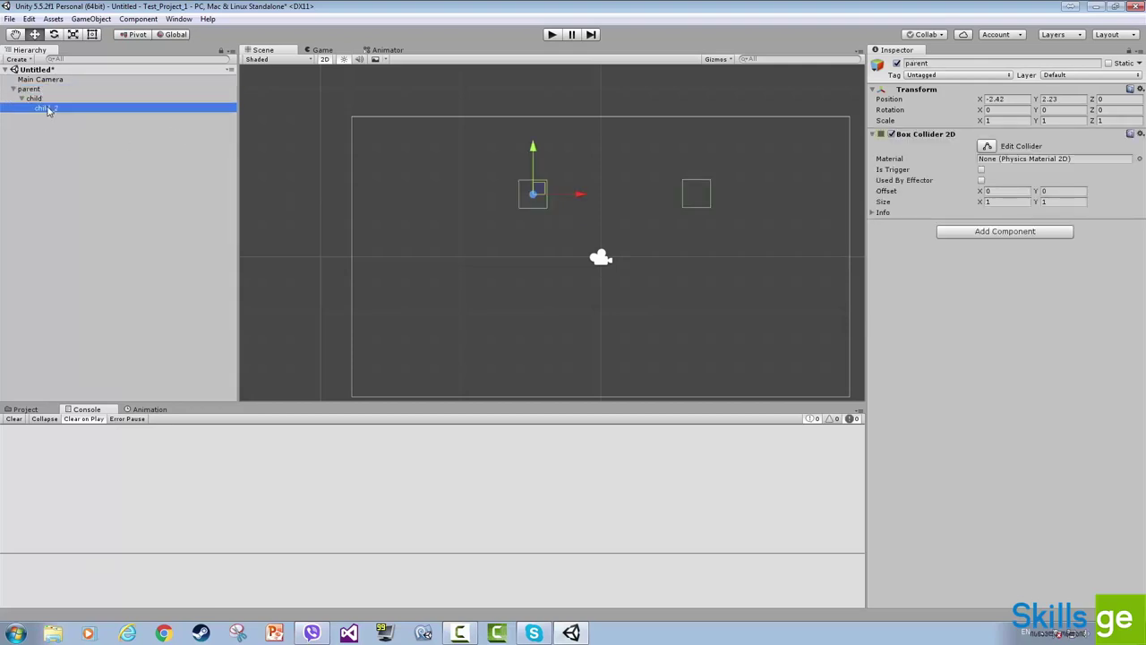
Step: Add a Box Collider 2D to child_2 and move the object down to about X -5.06, Y -2.47
{"action": "left_click", "coordinate": [985, 141]}
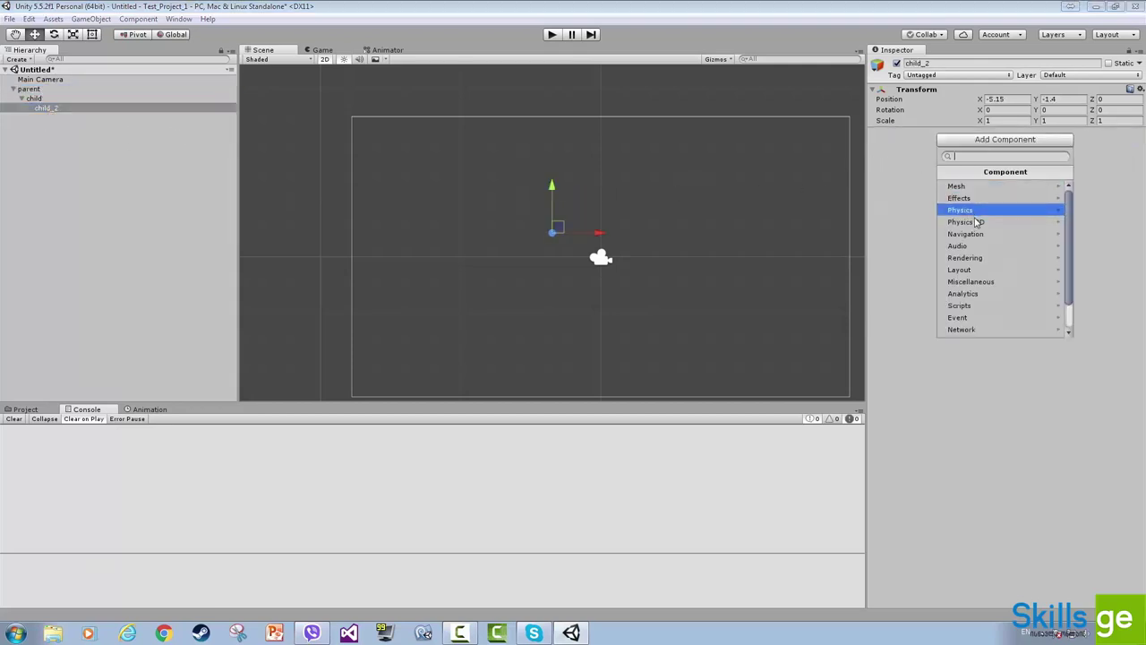
{"action": "left_click", "coordinate": [976, 221]}
{"action": "left_click", "coordinate": [960, 206]}
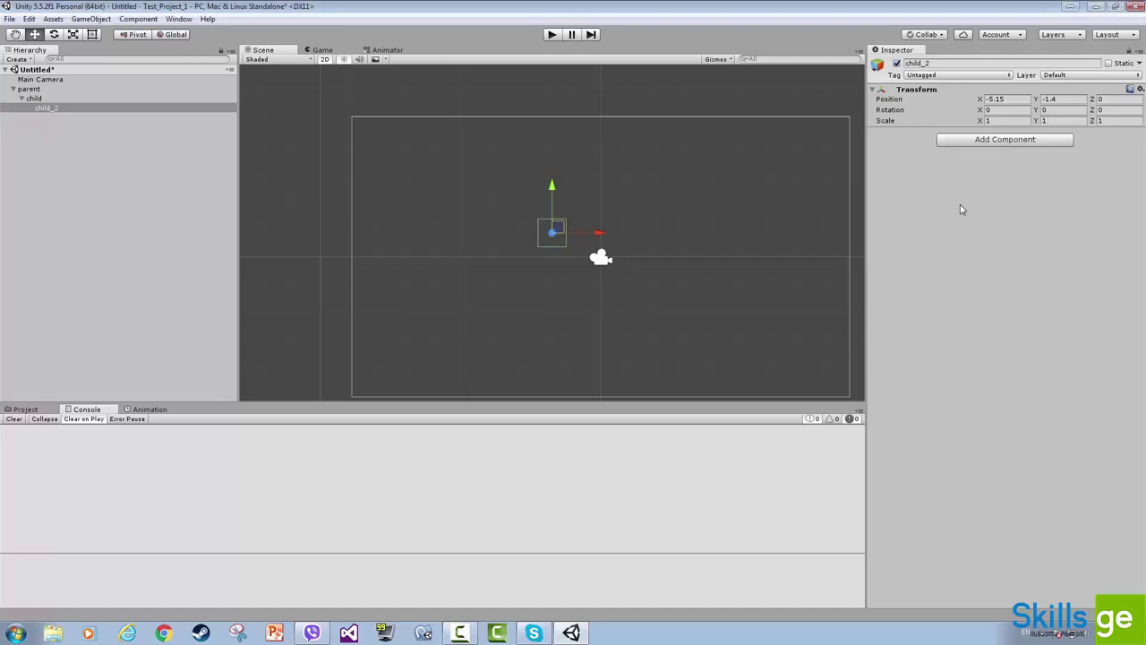
{"action": "left_click_drag", "start_coordinate": [564, 230], "coordinate": [563, 261]}
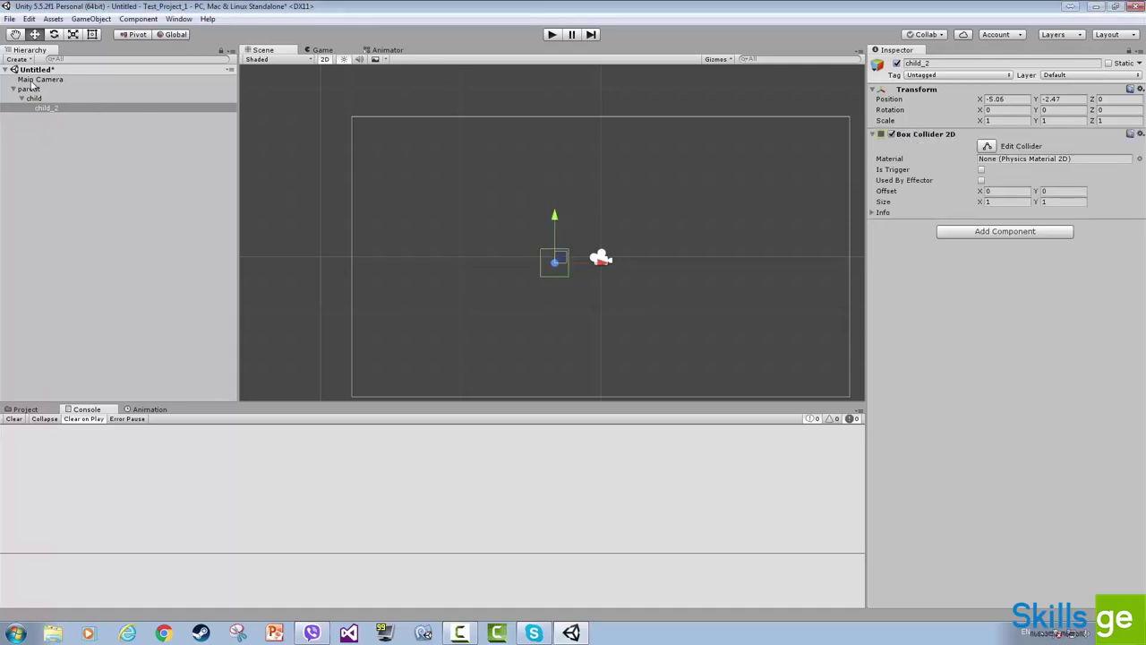
Step: Move the parent object to about X -2.74, Y 2.32, and its child to about local X 5.68, Y 0.15
{"action": "left_click", "coordinate": [29, 89]}
{"action": "left_click", "coordinate": [538, 188]}
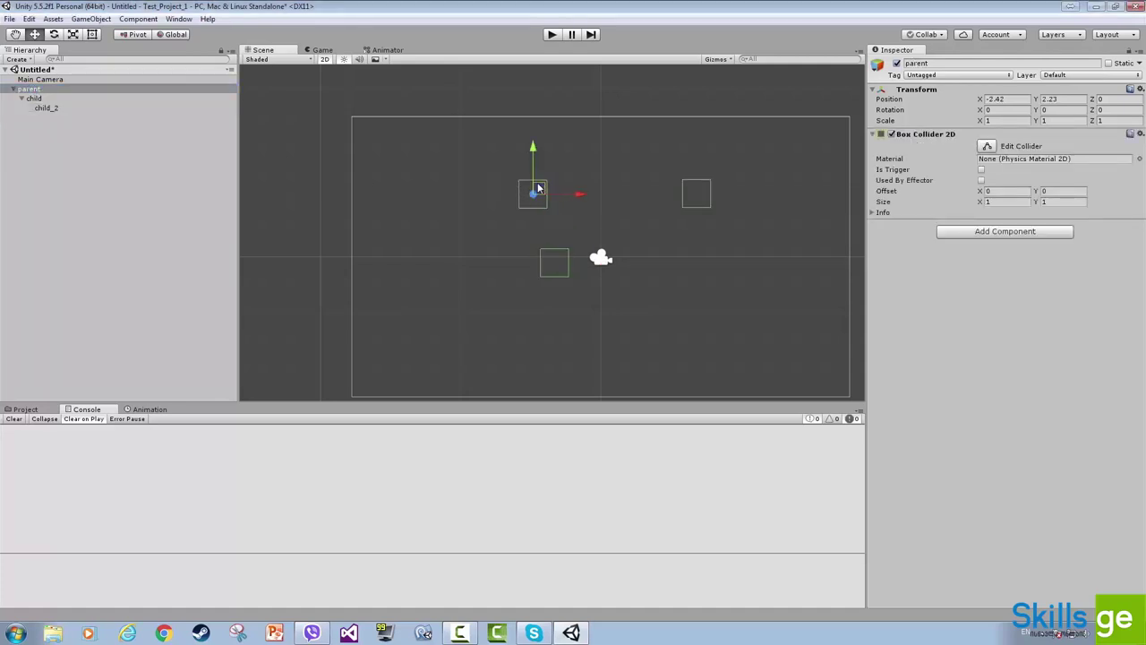
{"action": "left_click_drag", "start_coordinate": [538, 188], "coordinate": [528, 189]}
{"action": "left_click", "coordinate": [34, 99]}
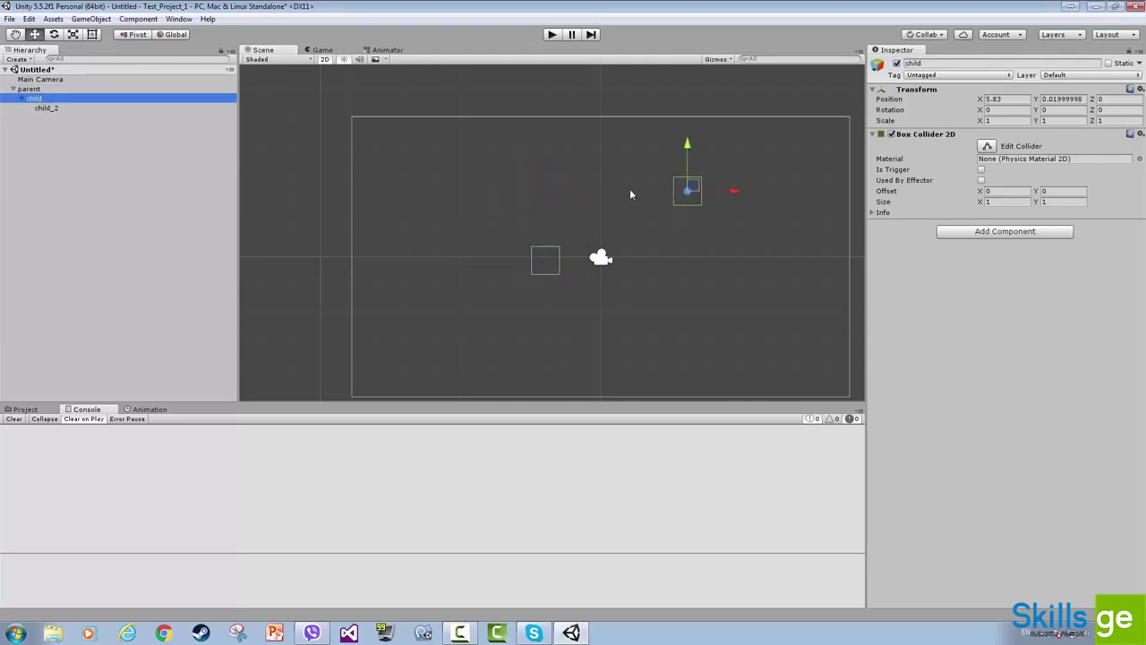
{"action": "left_click_drag", "start_coordinate": [688, 190], "coordinate": [681, 185]}
Step: Move child_2 to about local X -5.4, Y -2.32, and compare its Transform position with that of child
{"action": "left_click", "coordinate": [50, 107]}
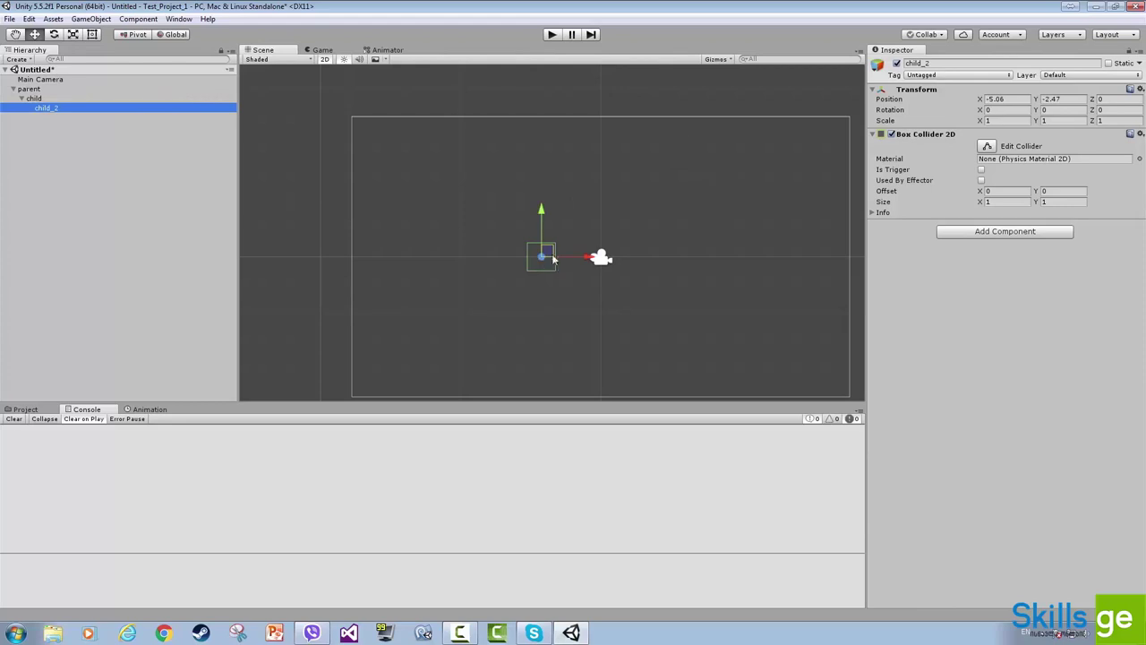
{"action": "left_click_drag", "start_coordinate": [530, 255], "coordinate": [520, 253]}
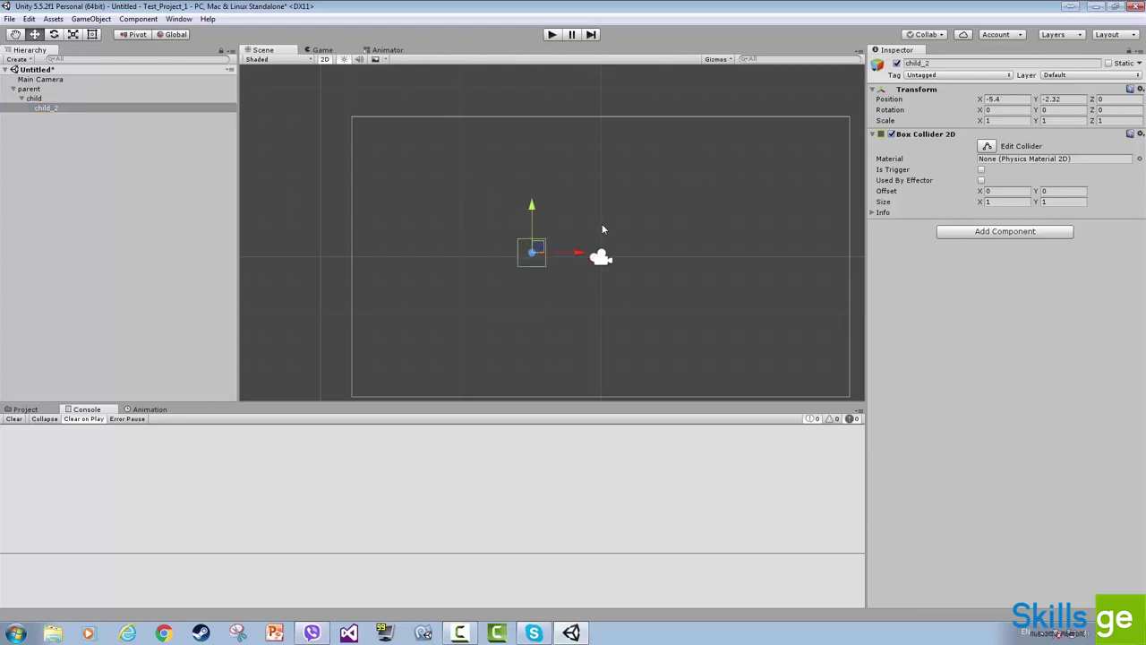
{"action": "left_click", "coordinate": [55, 109]}
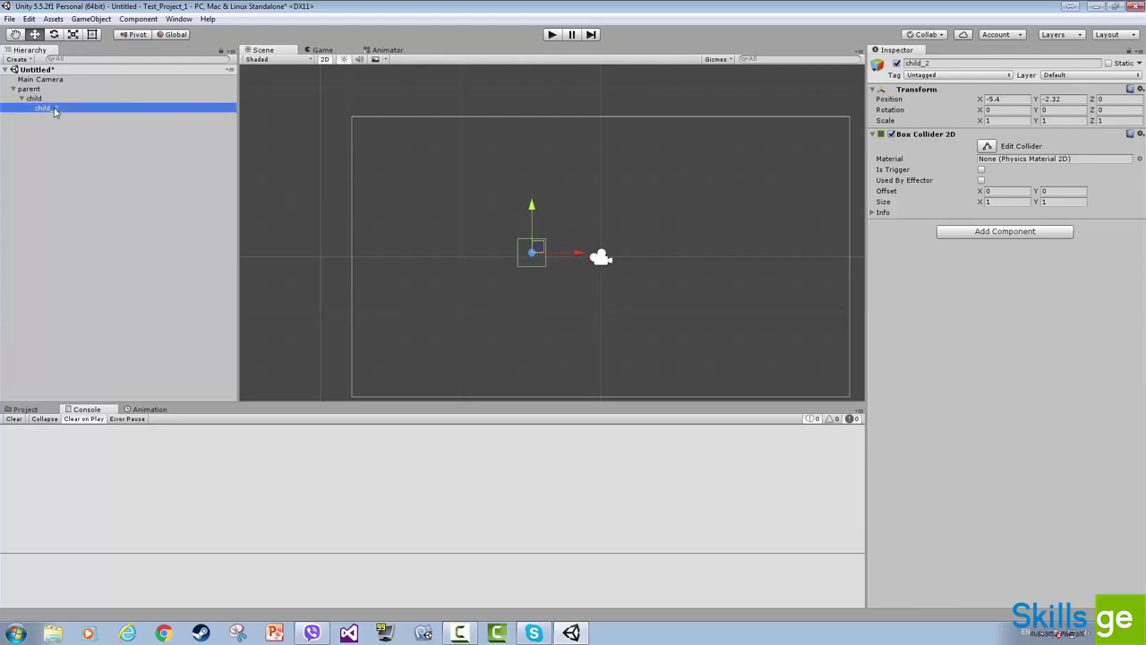
{"action": "left_click", "coordinate": [34, 98]}
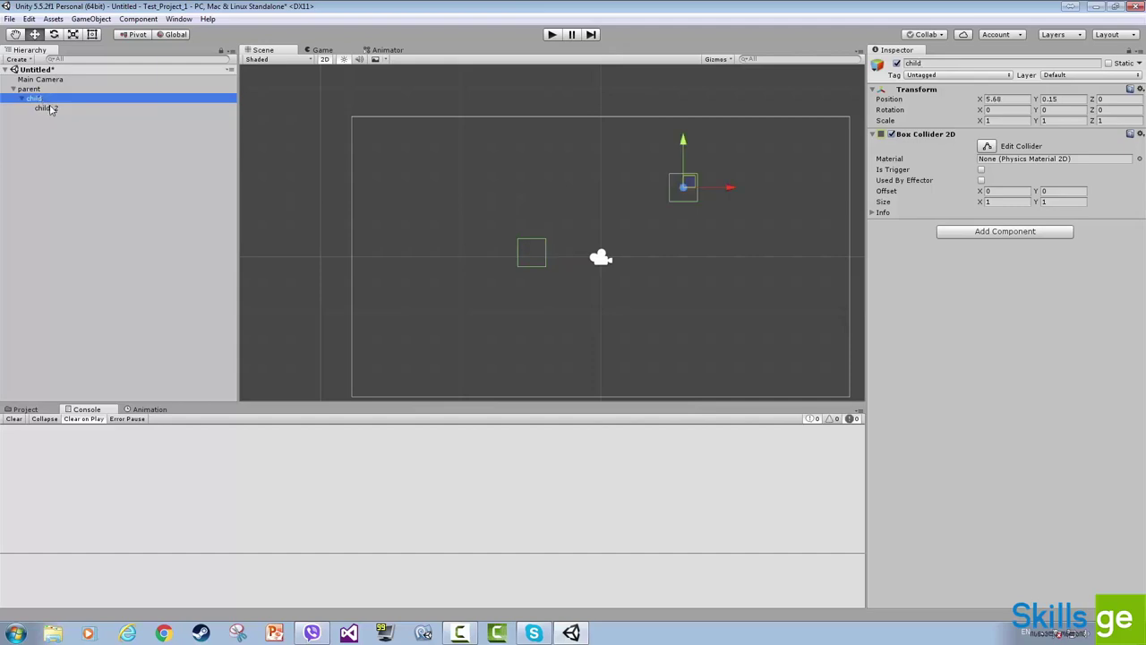
{"action": "left_click", "coordinate": [51, 108]}
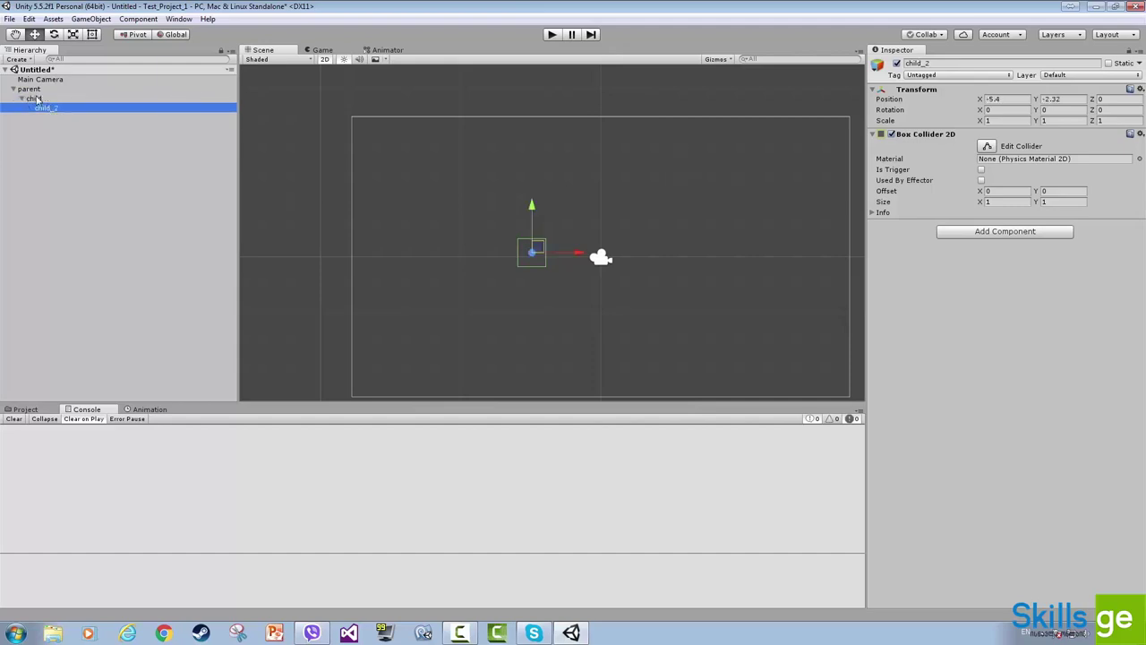
Step: Move child to about local X 5.15, Y -0.04, and the parent object to about X -2.8, Y 2.26
{"action": "left_click", "coordinate": [37, 99]}
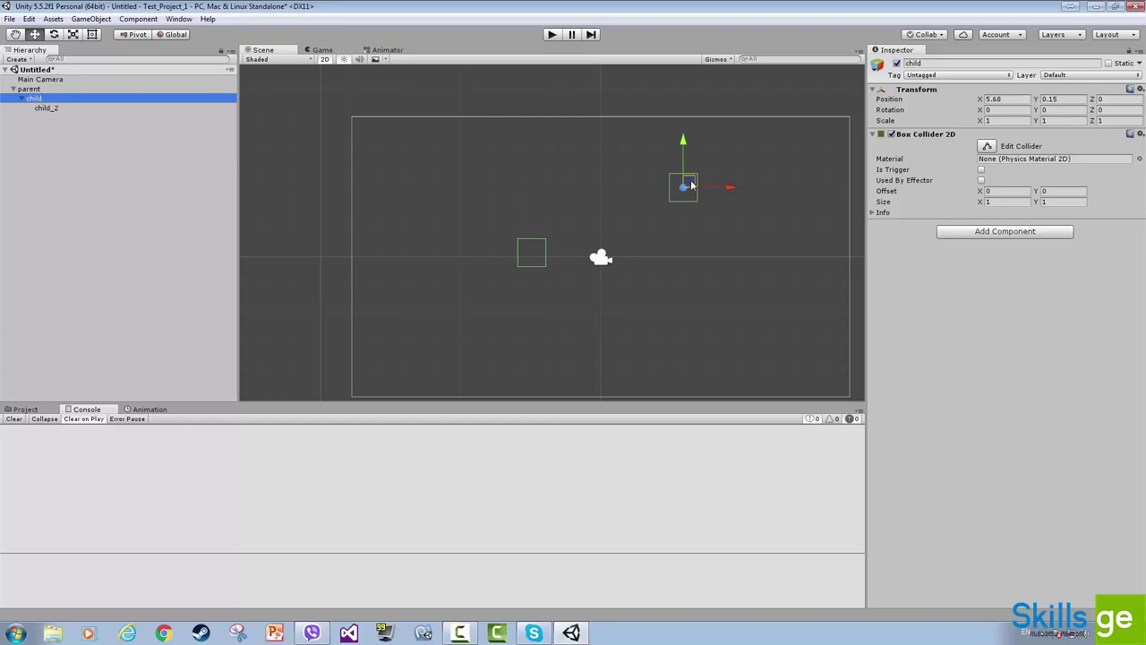
{"action": "left_click_drag", "start_coordinate": [694, 181], "coordinate": [679, 186]}
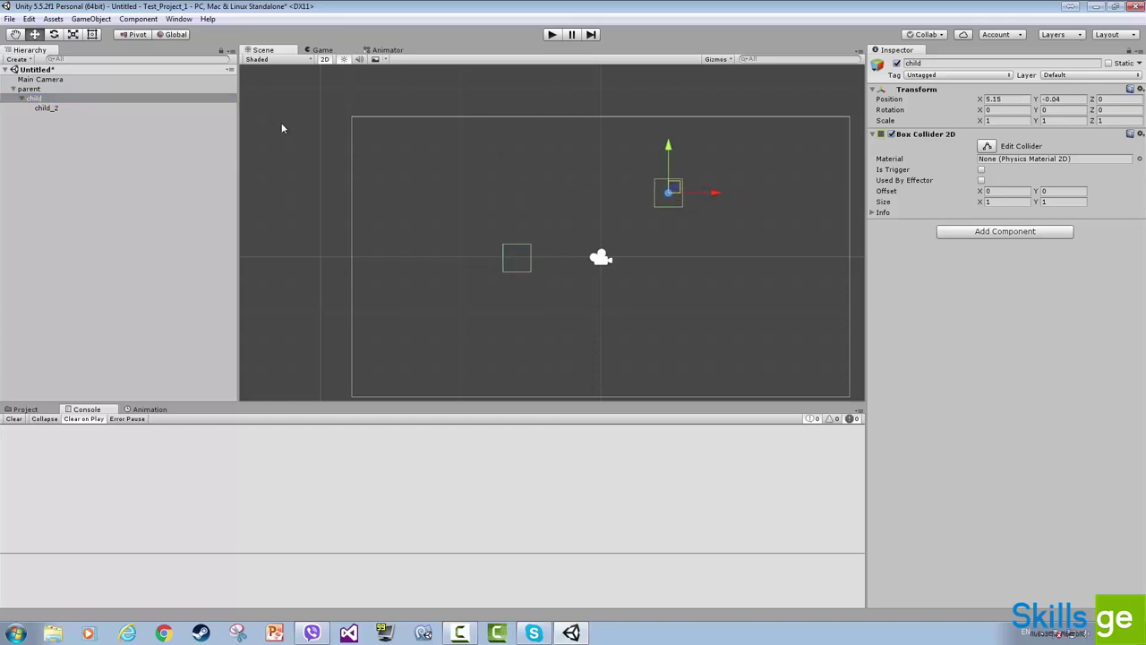
{"action": "left_click", "coordinate": [39, 100]}
{"action": "left_click", "coordinate": [36, 90]}
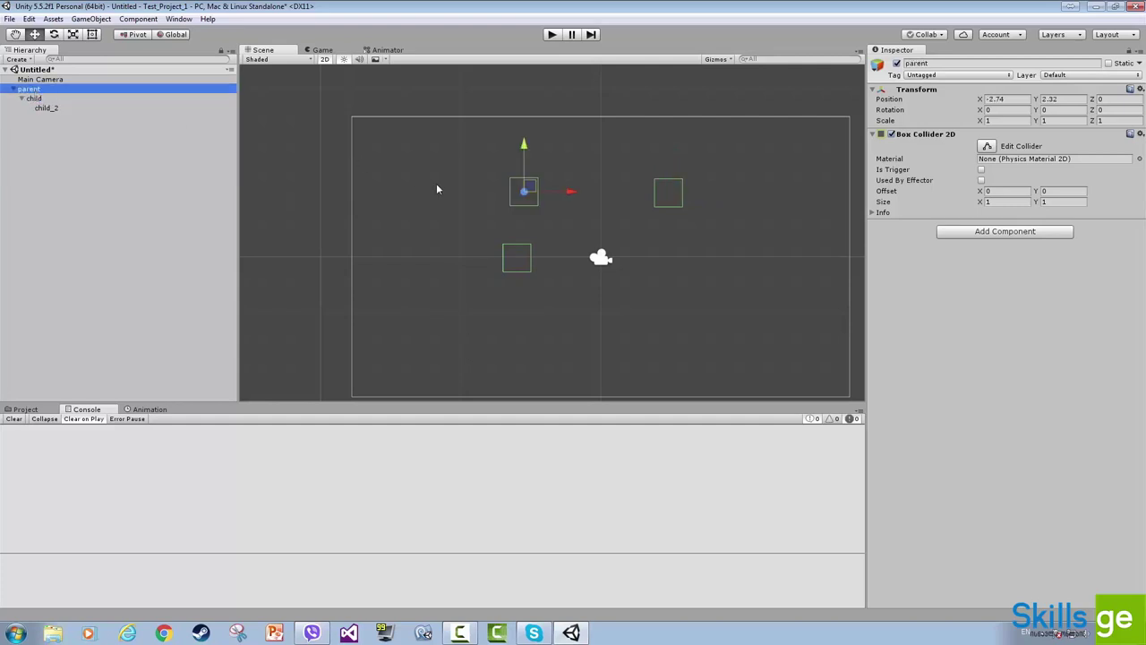
{"action": "mouse_move", "coordinate": [534, 188]}
{"action": "left_mouse_down"}
{"action": "mouse_move", "coordinate": [550, 185]}
{"action": "mouse_move", "coordinate": [531, 189]}
{"action": "left_mouse_up"}
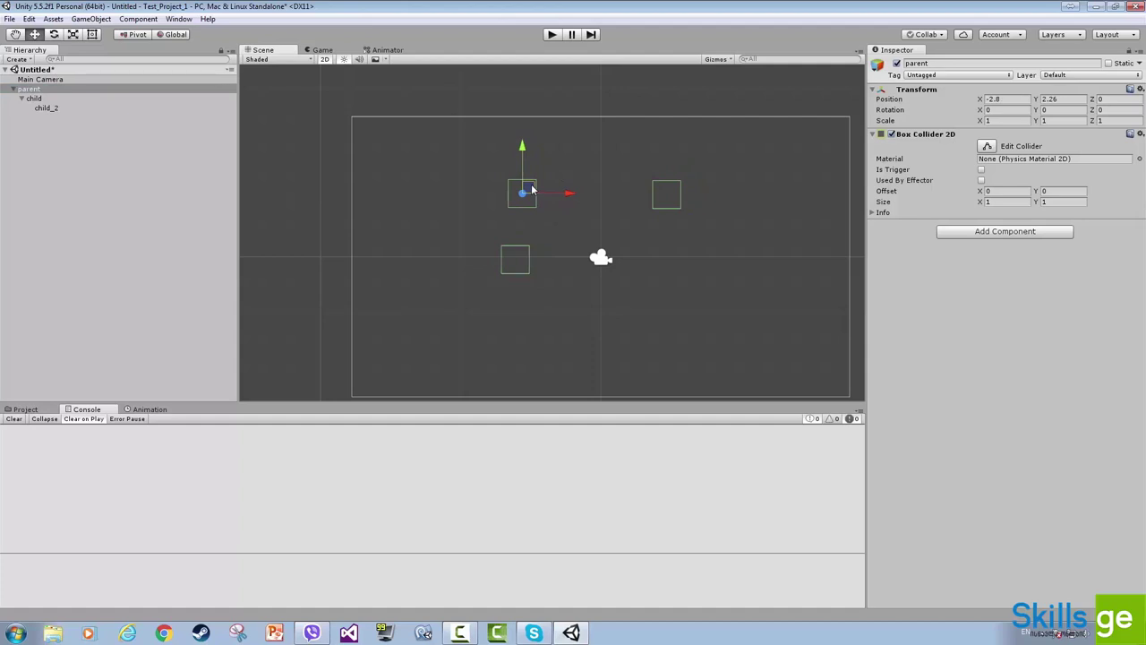